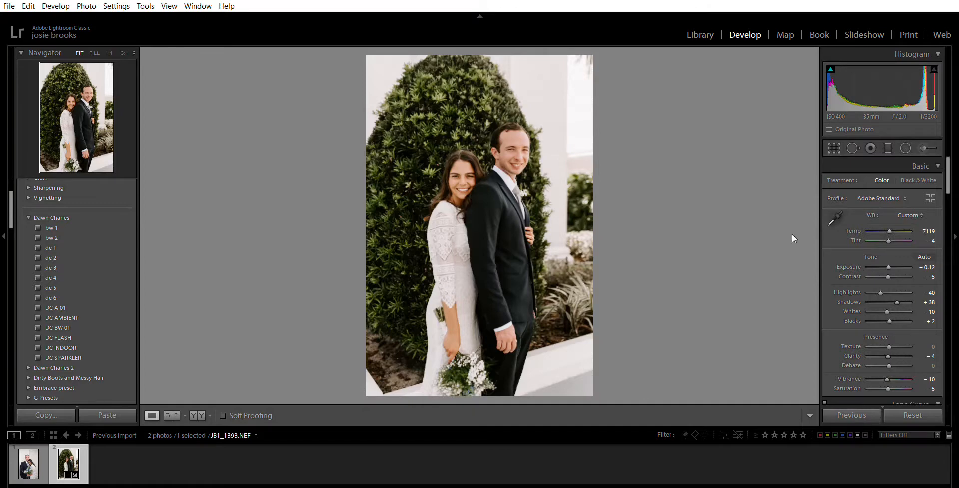
- Reposition the photo within its crop frame on the hedge portrait, JB1_1393.NEF, keeping the 0.60 straightening angle
click(834, 148)
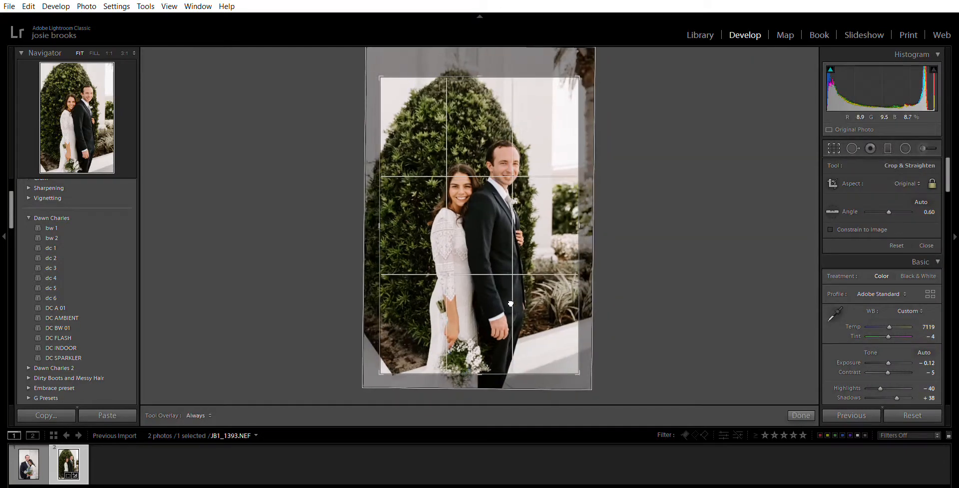
click(800, 414)
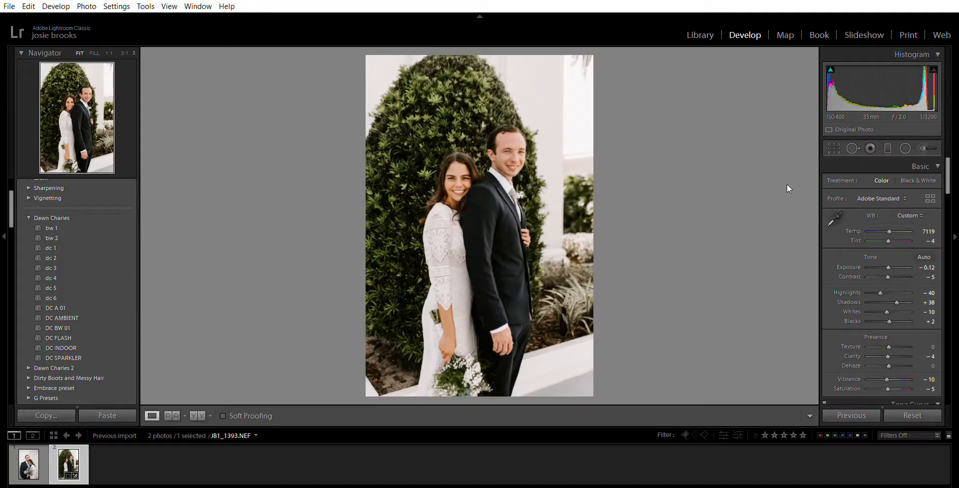
click(834, 148)
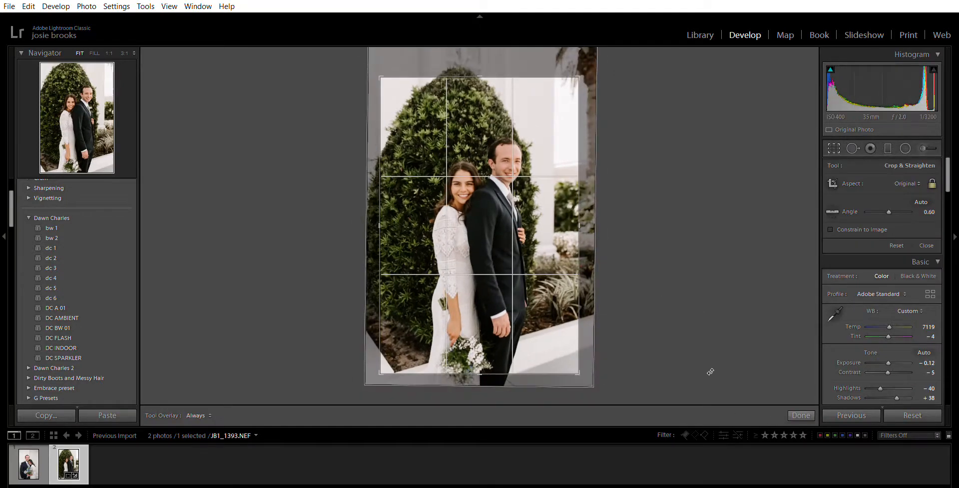
click(801, 414)
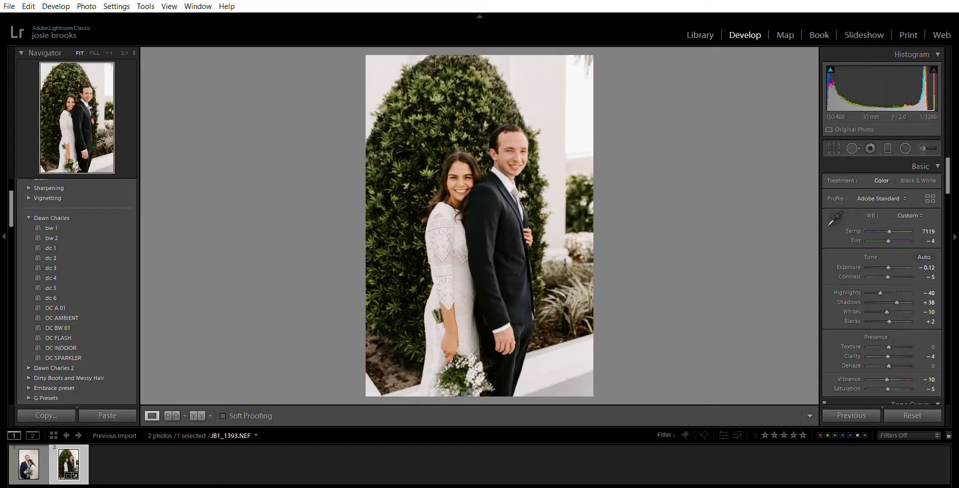
- Select both photos and sync the develop settings of the hedge portrait, JB1_1393.NEF, to the white-wall portrait
ctrl+click(44, 472)
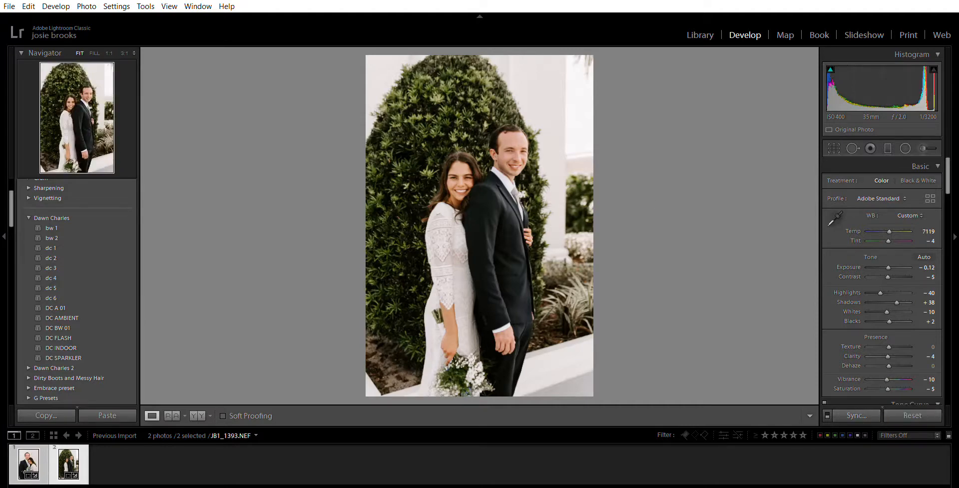
key(ctrl+z)
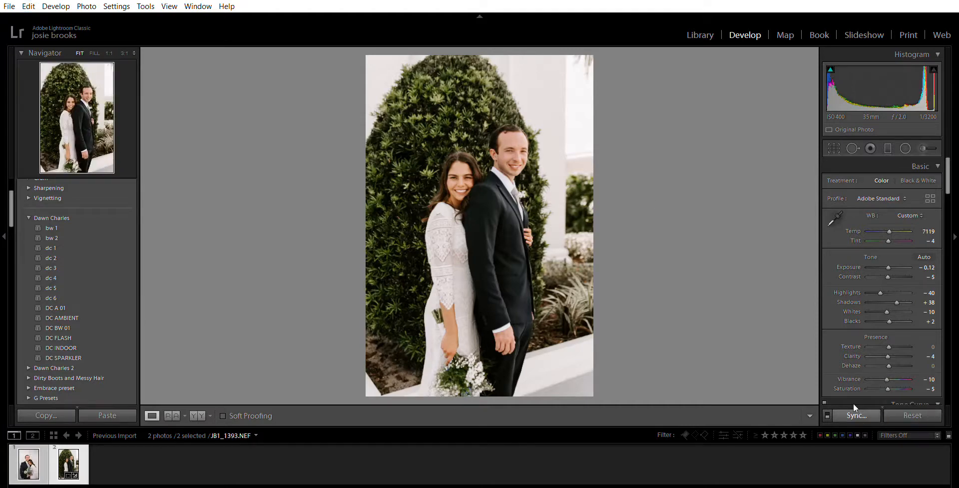
click(855, 410)
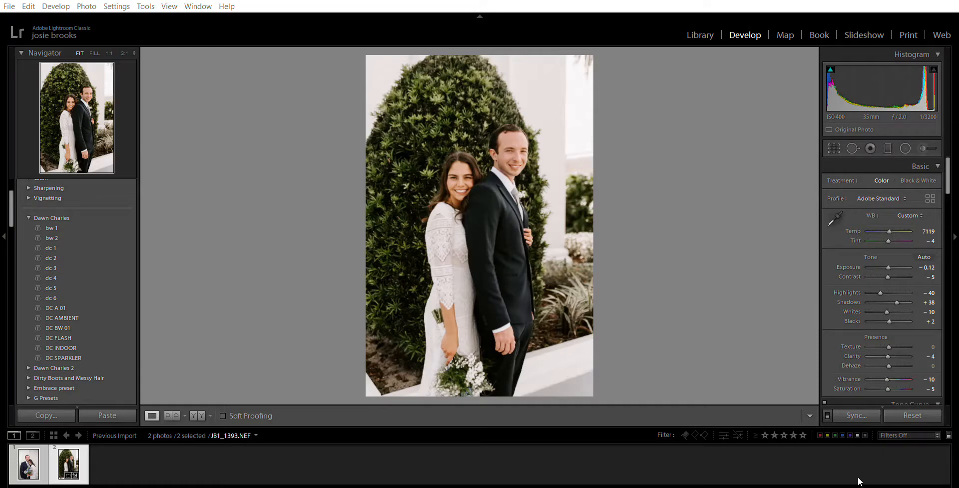
- Show the white-wall portrait, JB1_1388.NEF, in Reference View with the hedge portrait, JB1_1393.NEF, as the reference photo
click(45, 470)
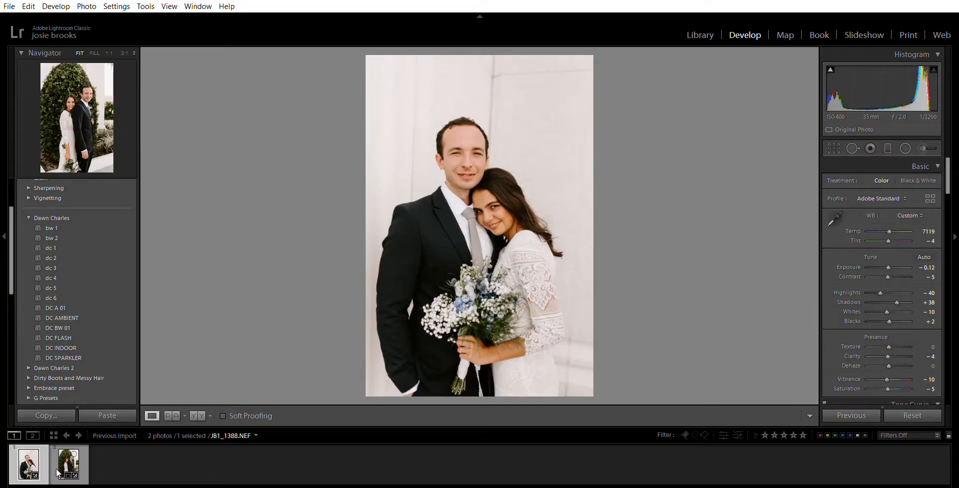
click(171, 415)
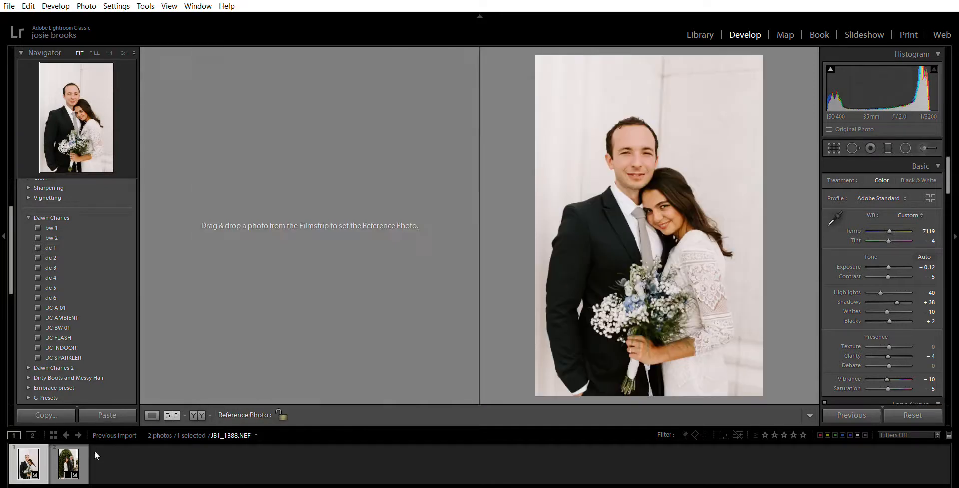
drag(75, 456, 325, 252)
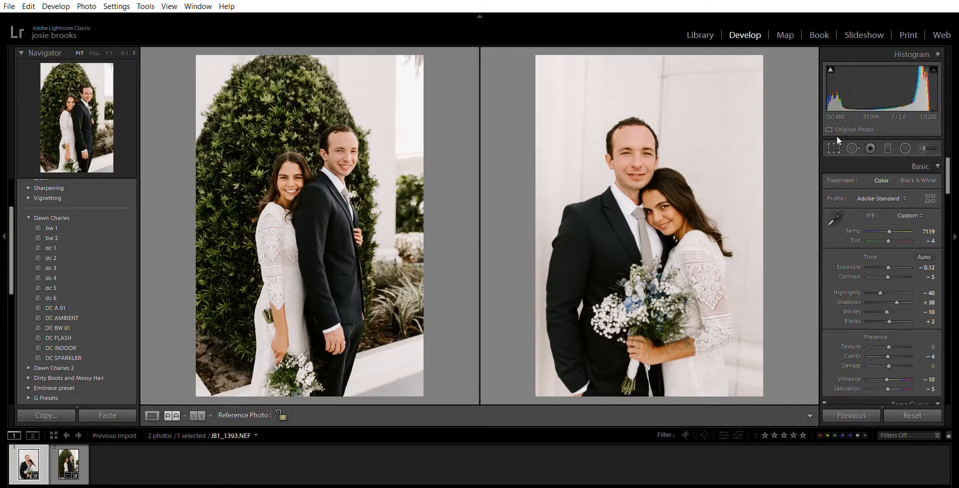
- Crop the white-wall portrait to the 2 x 3 / 4 x 6 aspect, rotate it to about -2.58 and reposition the couple in the frame
key(r)
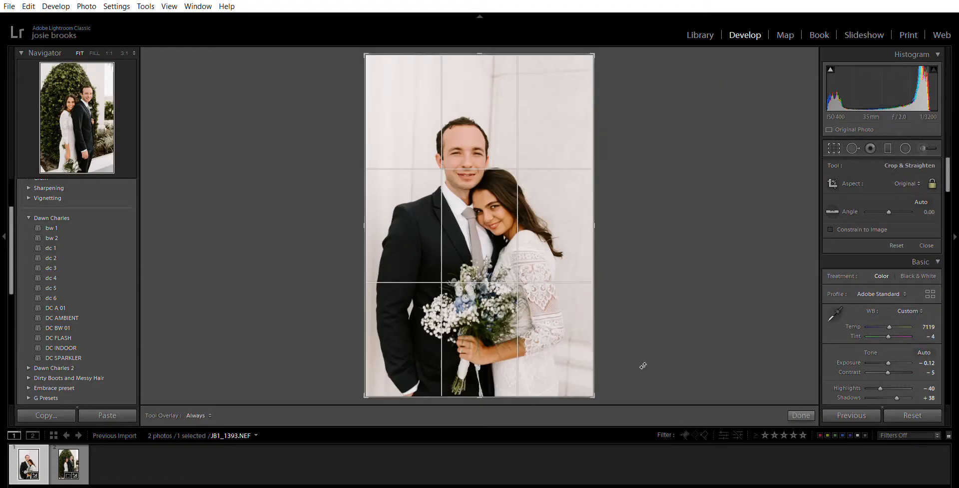
drag(644, 366, 658, 363)
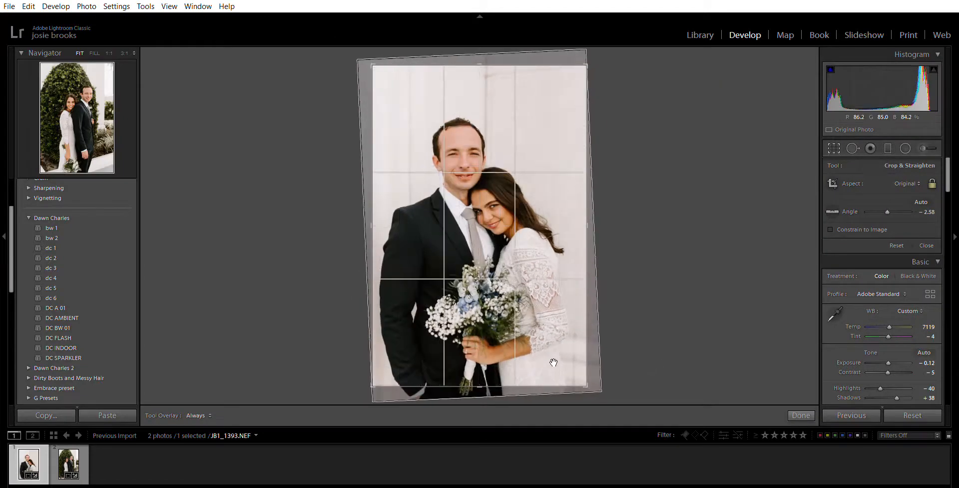
drag(553, 361, 556, 355)
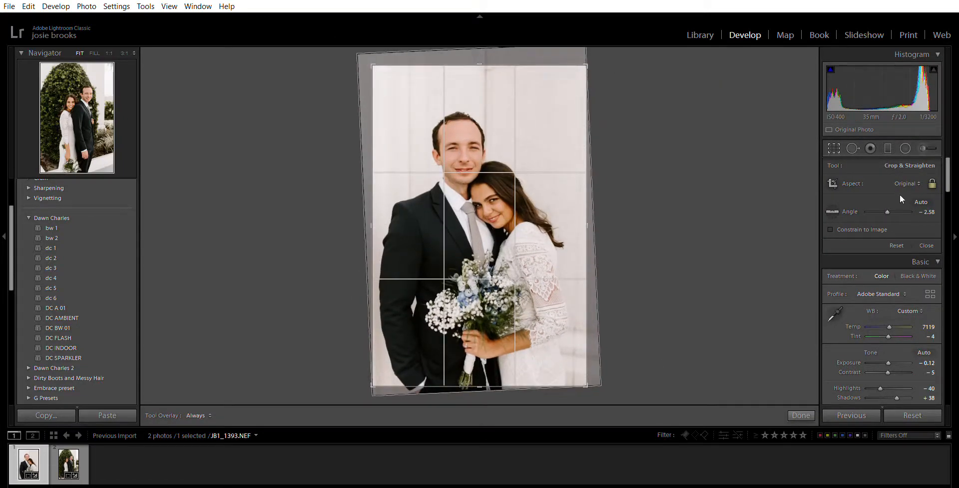
click(880, 268)
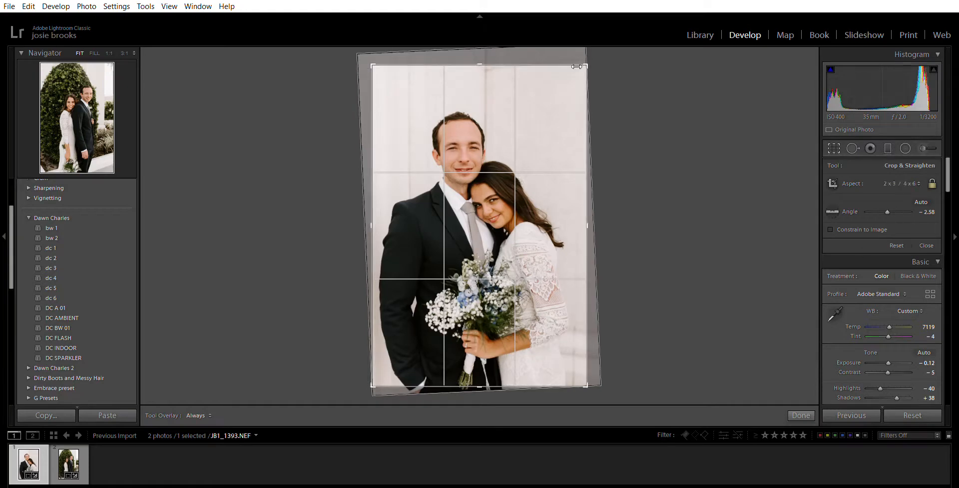
drag(591, 57, 587, 57)
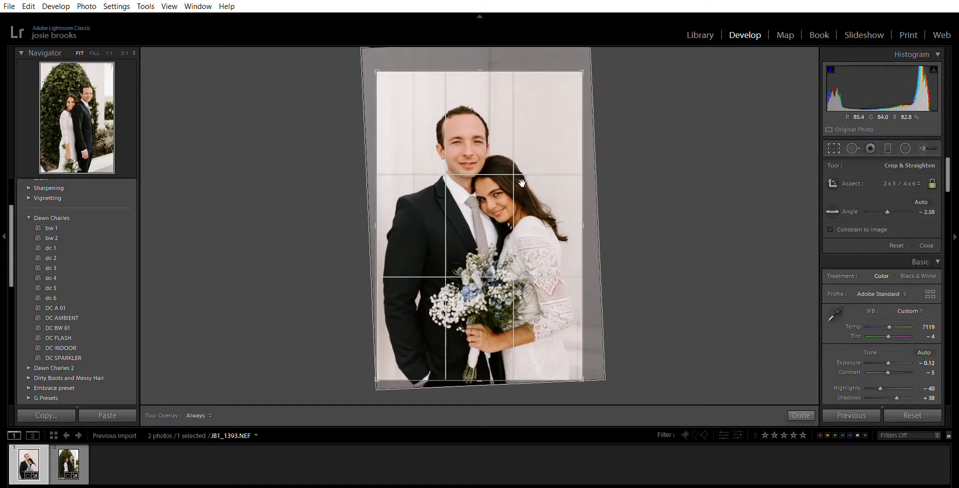
drag(540, 182, 541, 196)
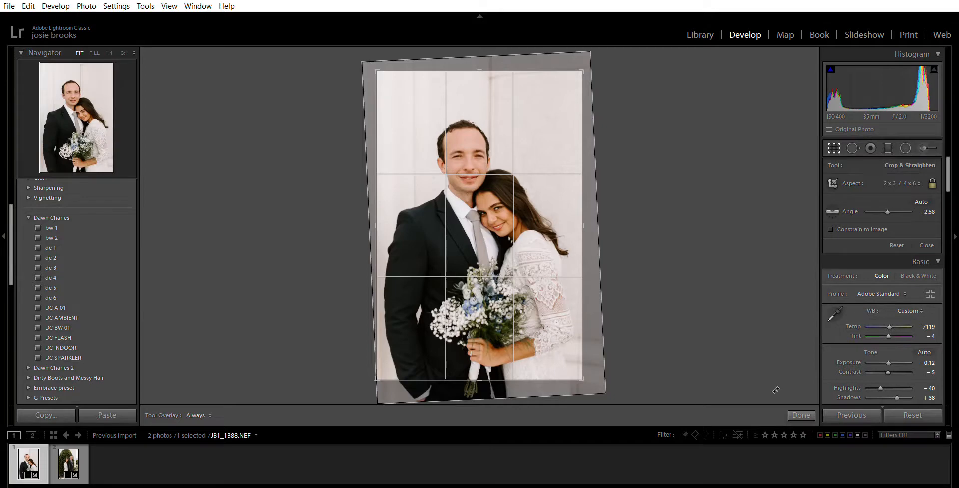
click(803, 415)
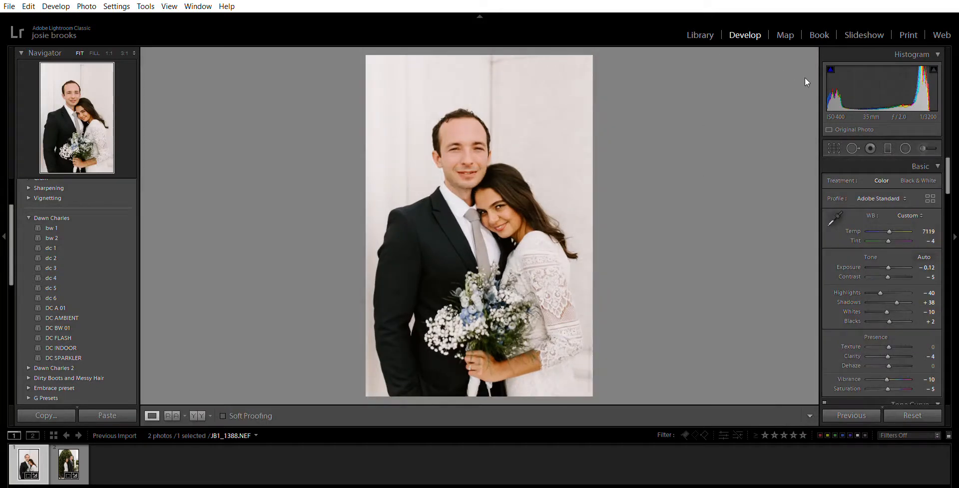
- Refine the white-wall portrait's crop by straightening to about -2.21, enlarging the frame slightly and shifting the couple lower
click(834, 148)
drag(702, 325, 698, 328)
drag(508, 326, 508, 332)
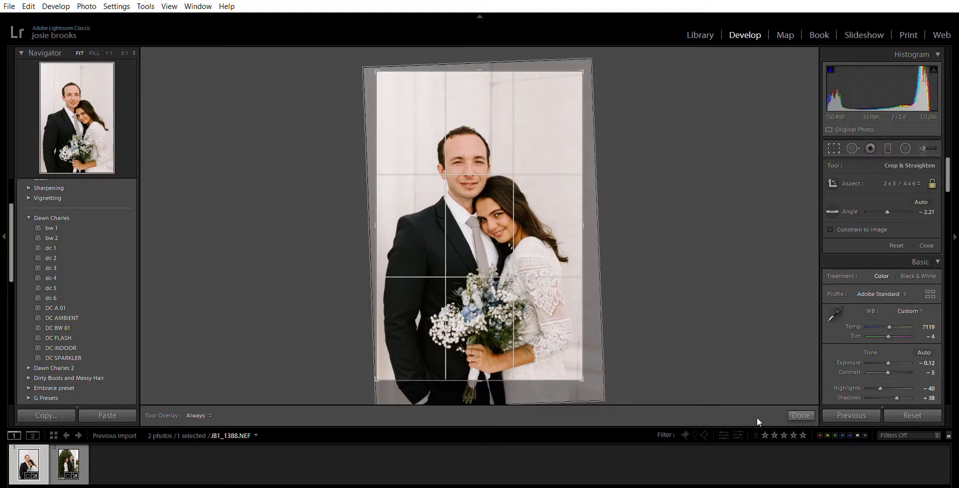
drag(583, 379, 587, 385)
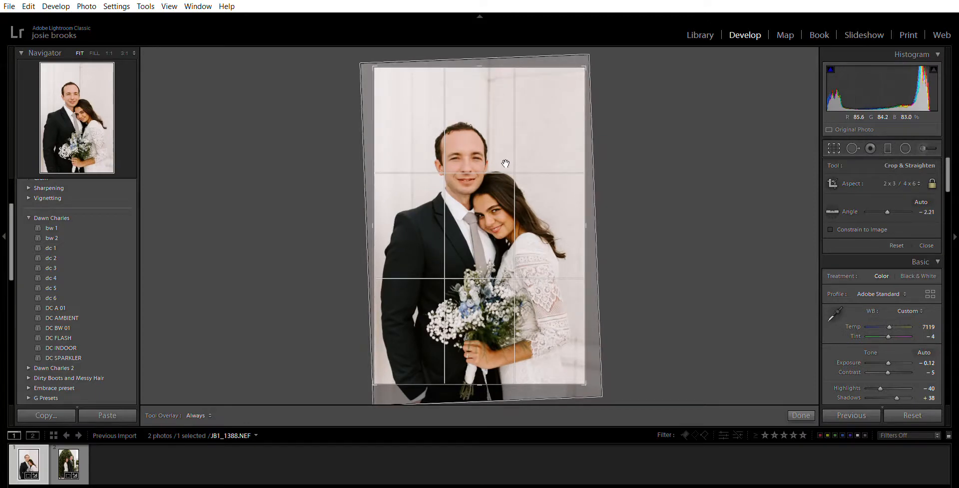
drag(504, 188, 505, 198)
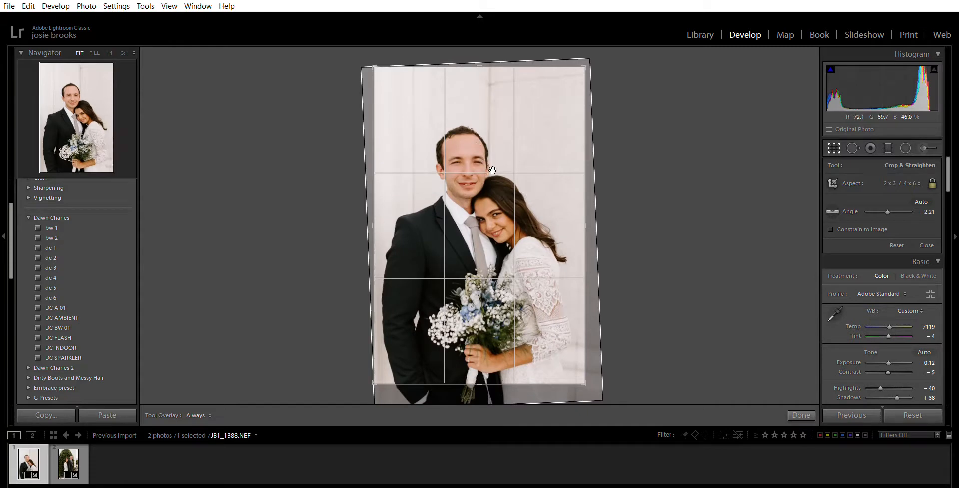
click(801, 415)
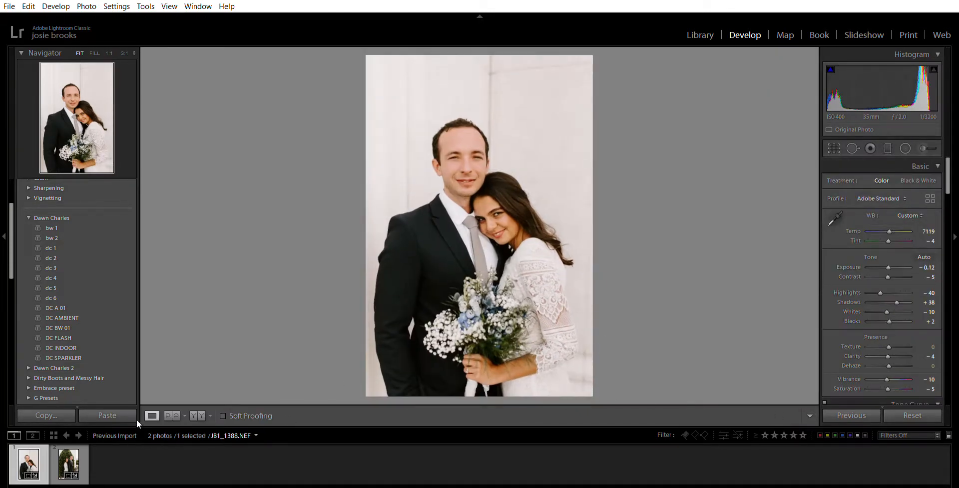
- Compare the man's skin tones in the white-wall portrait and the reference photo at close zoom, and return to the single-photo view
click(171, 415)
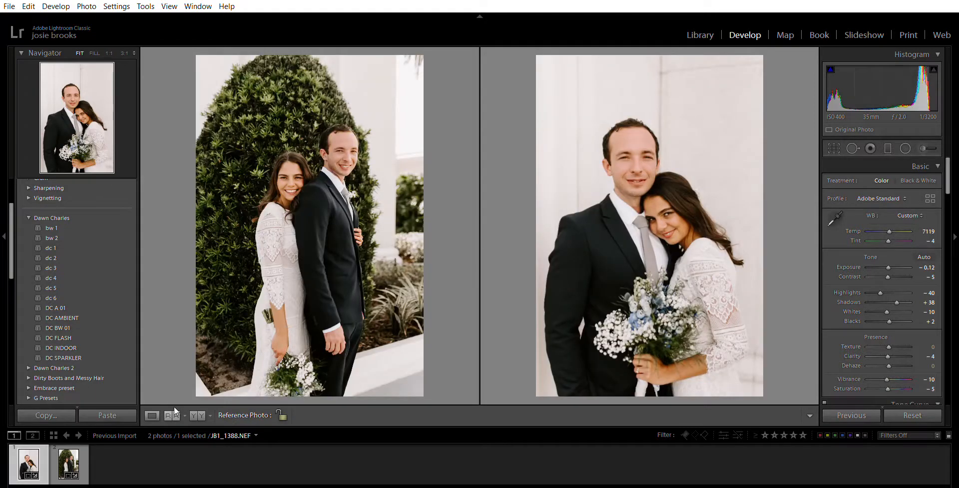
click(645, 161)
click(638, 150)
click(342, 150)
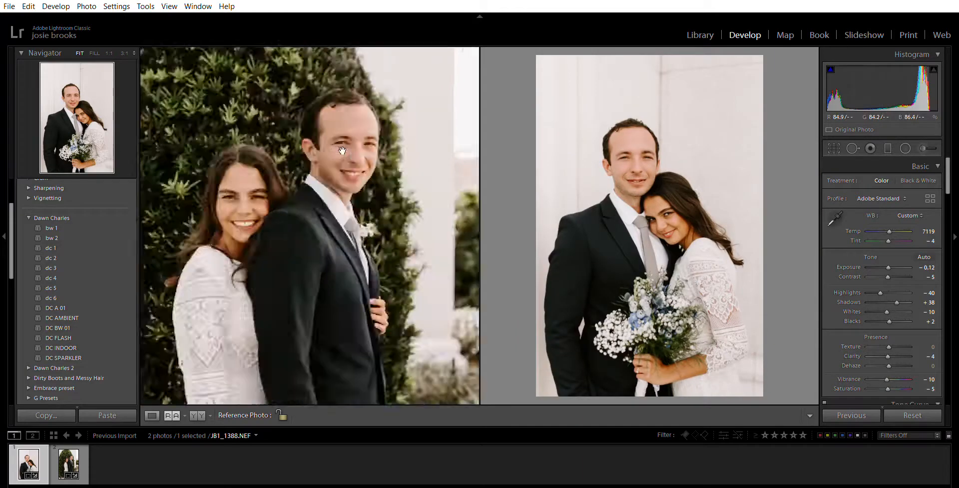
click(652, 171)
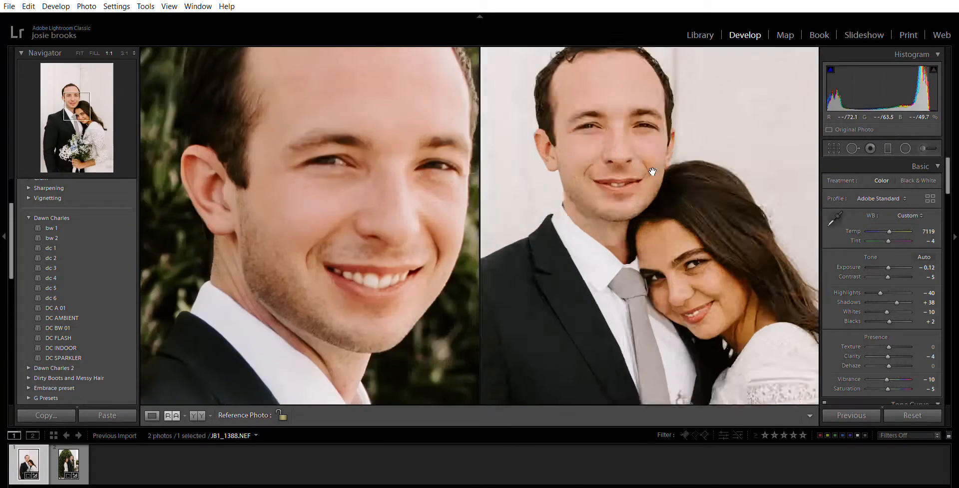
drag(646, 150, 756, 311)
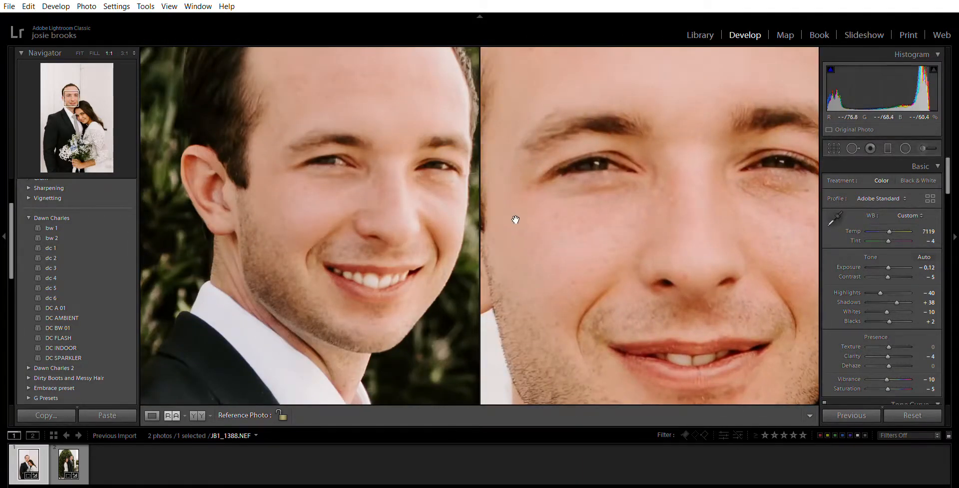
click(346, 216)
click(677, 222)
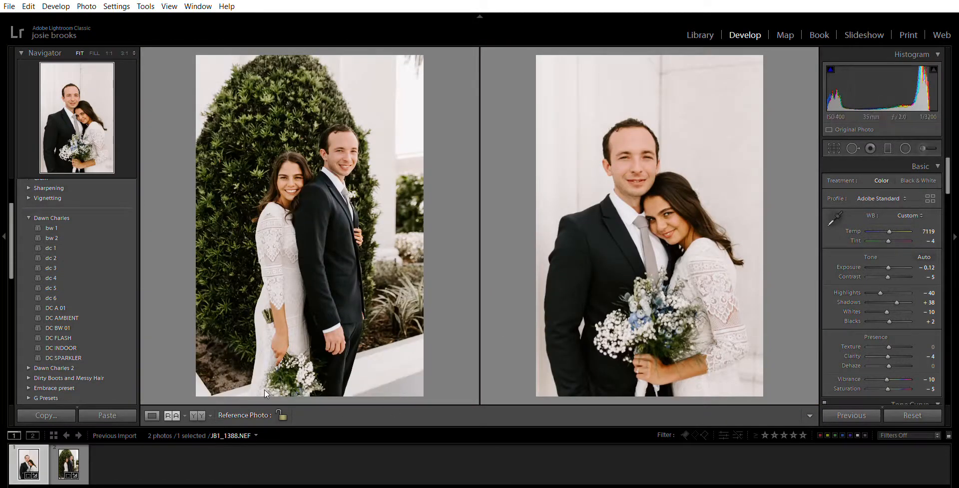
click(152, 415)
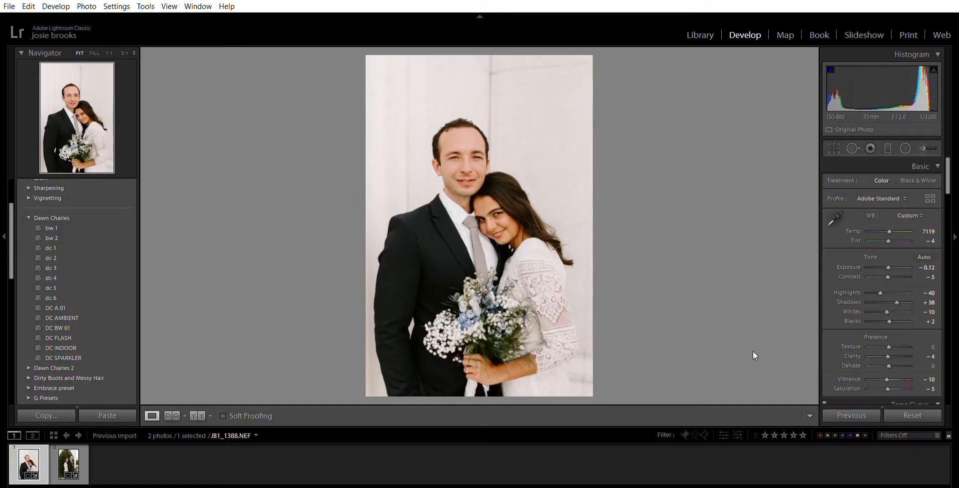
- Tighten the white-wall portrait's crop around the couple and reposition the photo within the smaller frame
click(834, 148)
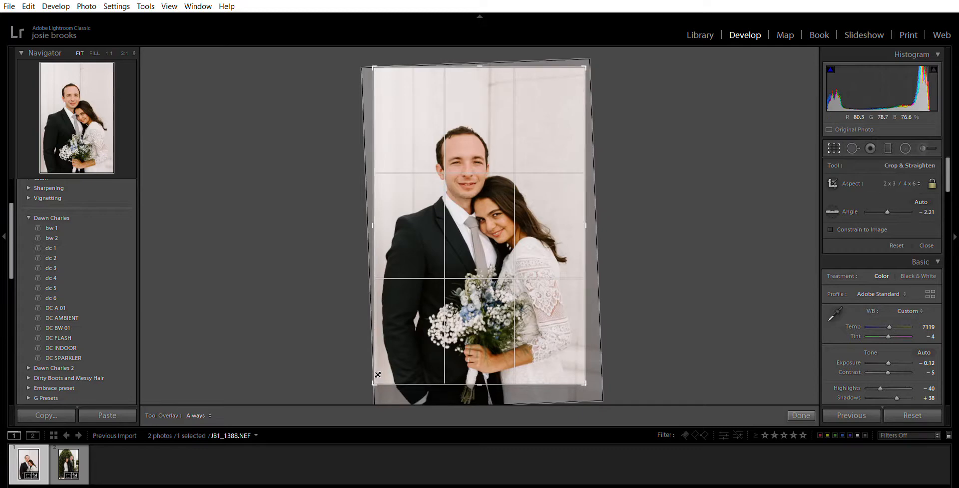
drag(378, 381, 393, 356)
drag(490, 330, 497, 321)
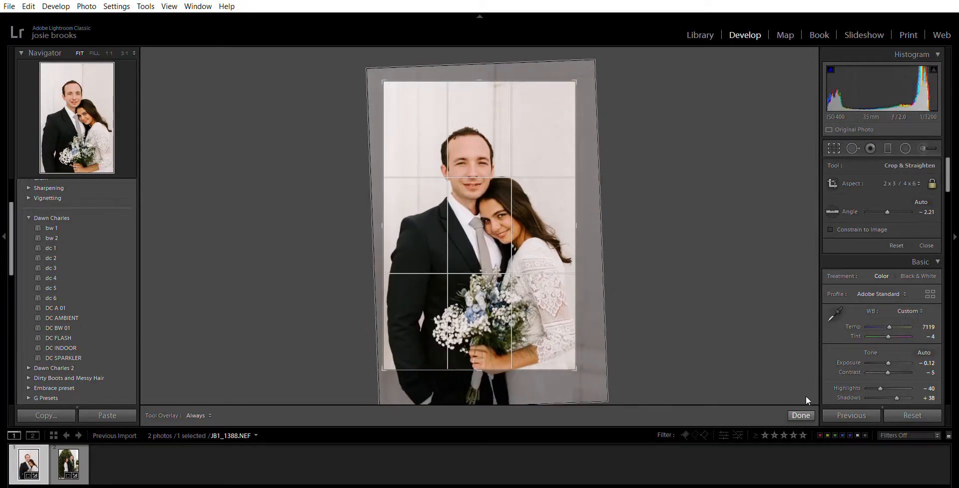
click(802, 409)
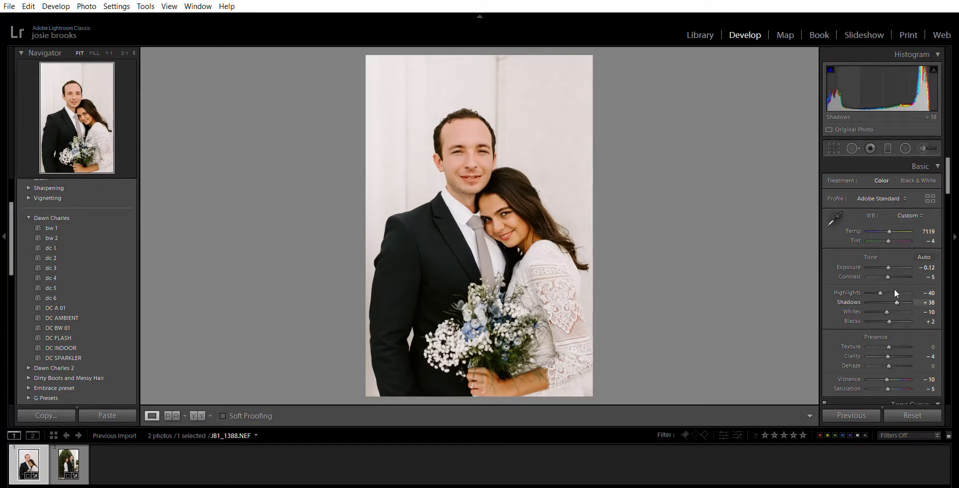
- Retouch the blemishes on the woman's forehead with the spot removal Heal brush at size 14, feather 60 and opacity 100
click(582, 230)
drag(518, 216, 569, 260)
click(853, 148)
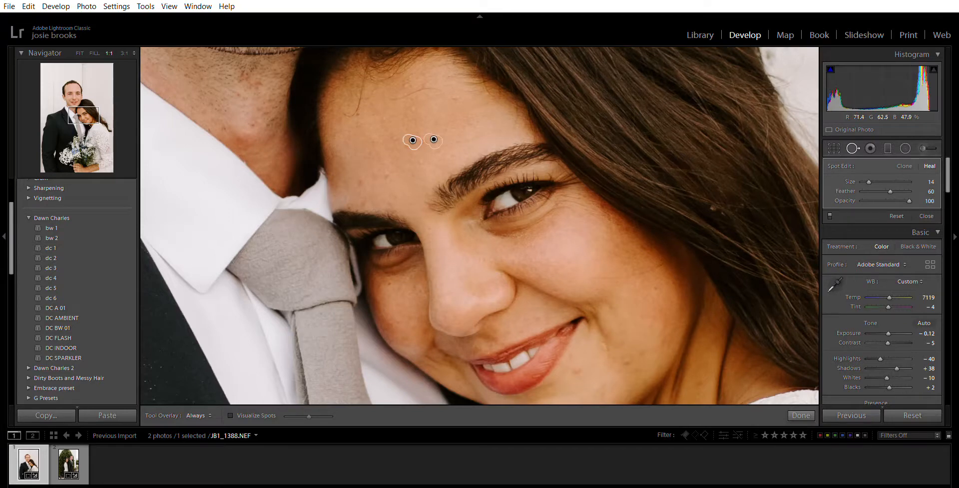
click(383, 159)
click(389, 172)
click(360, 179)
click(394, 138)
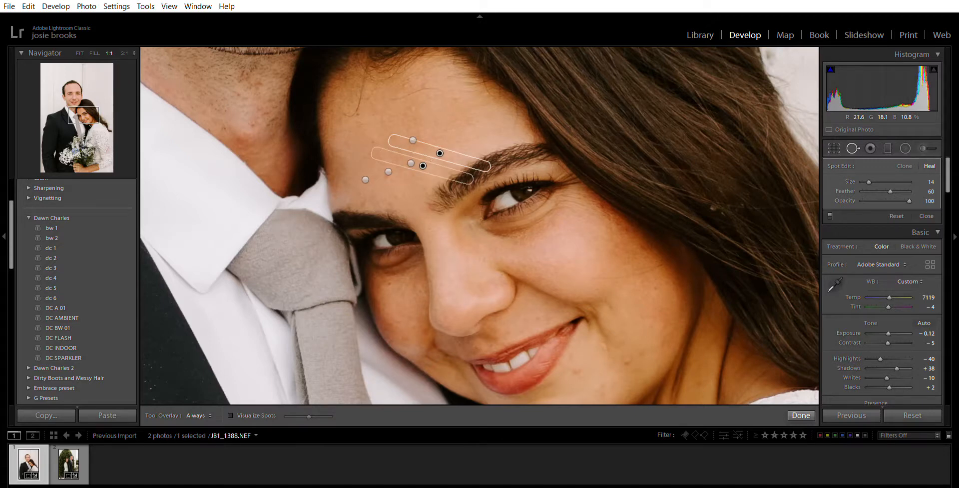
click(801, 416)
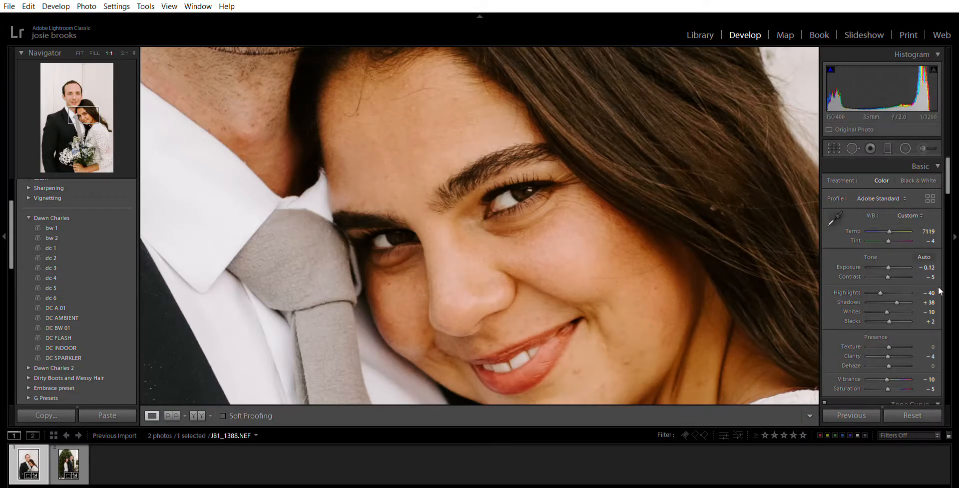
- Set the white-wall portrait's Highlights to -29 and Shadows to +48
drag(896, 290, 883, 279)
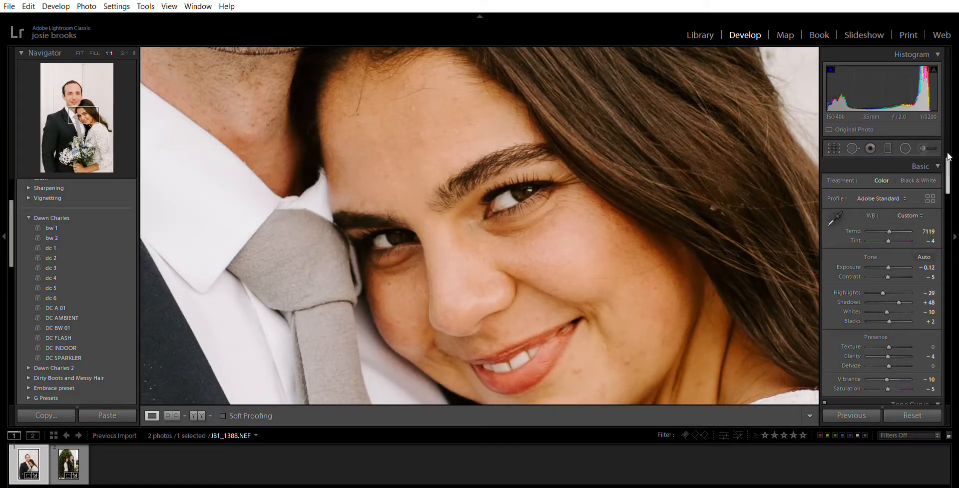
drag(949, 160, 956, 244)
scroll(906, 316, down, 5)
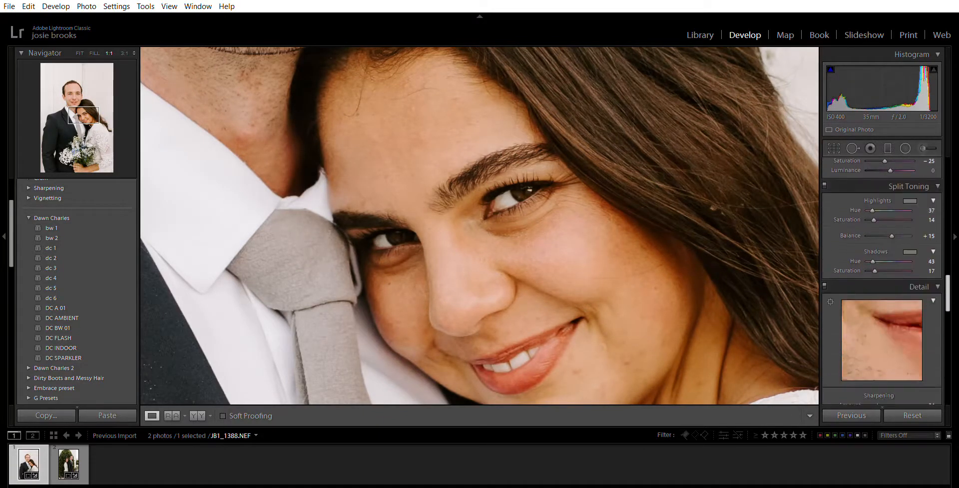
- Set the white-wall portrait's sharpening Amount to 30 and noise reduction Luminance to 20
scroll(906, 247, down, 3)
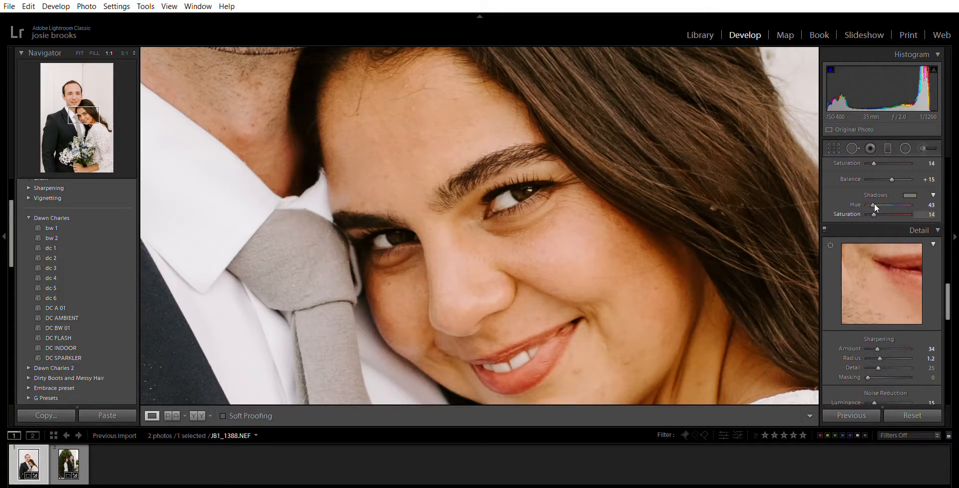
scroll(890, 281, down, 3)
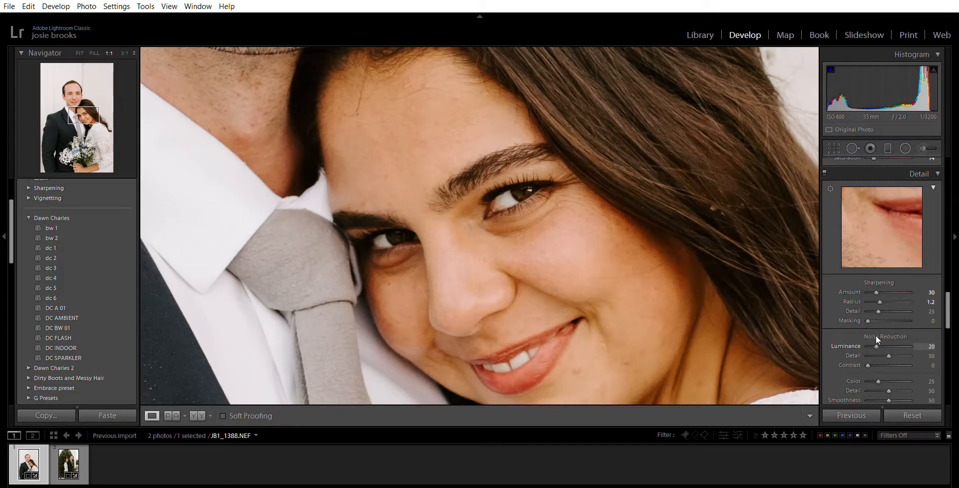
click(508, 286)
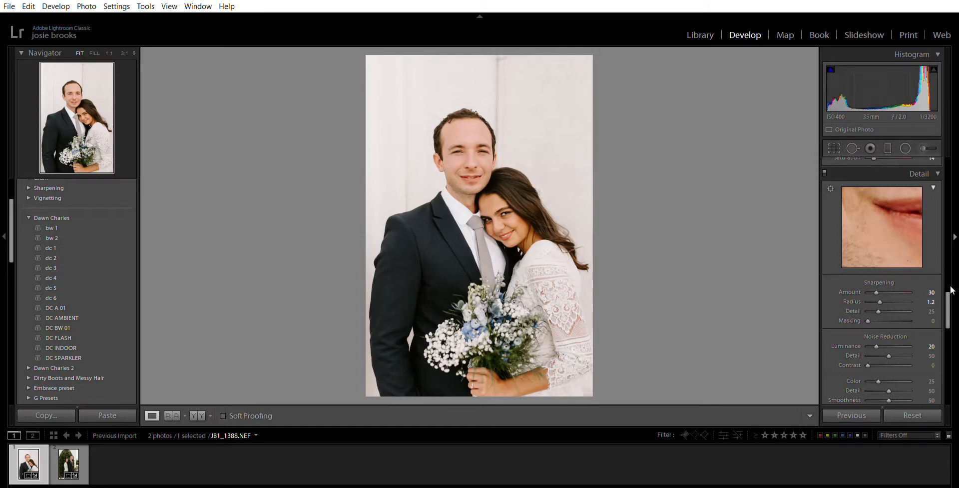
scroll(900, 280, up, 3)
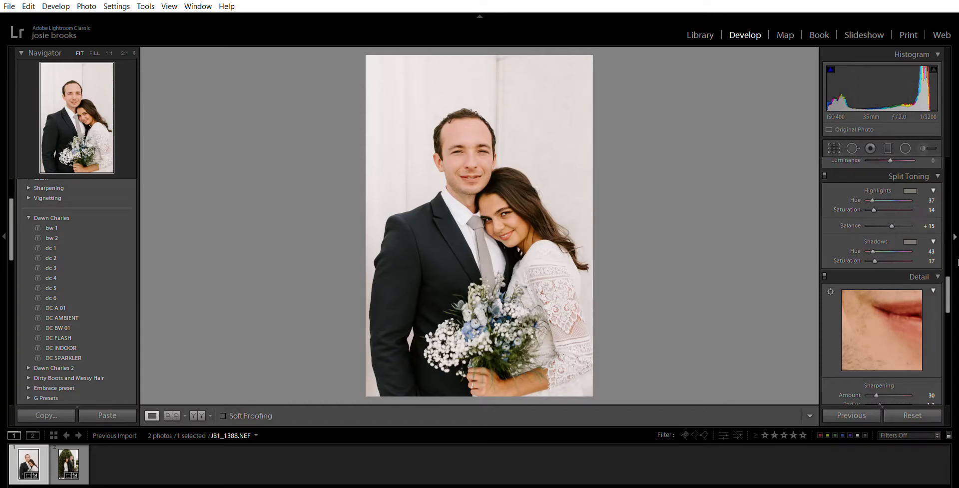
drag(948, 266, 949, 295)
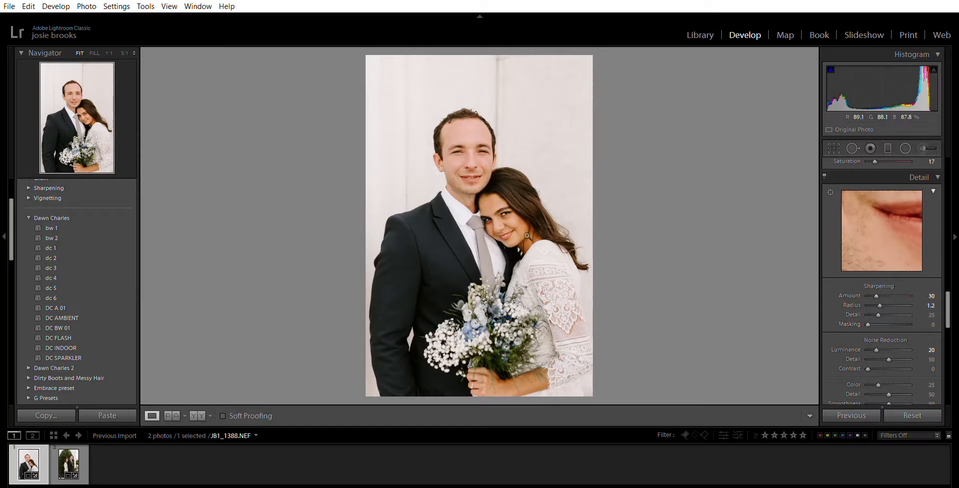
- Retouch the blemishes beside the woman's mouth, on her cheek and on her chin with the Heal brush at size 14
click(504, 210)
drag(515, 220, 518, 215)
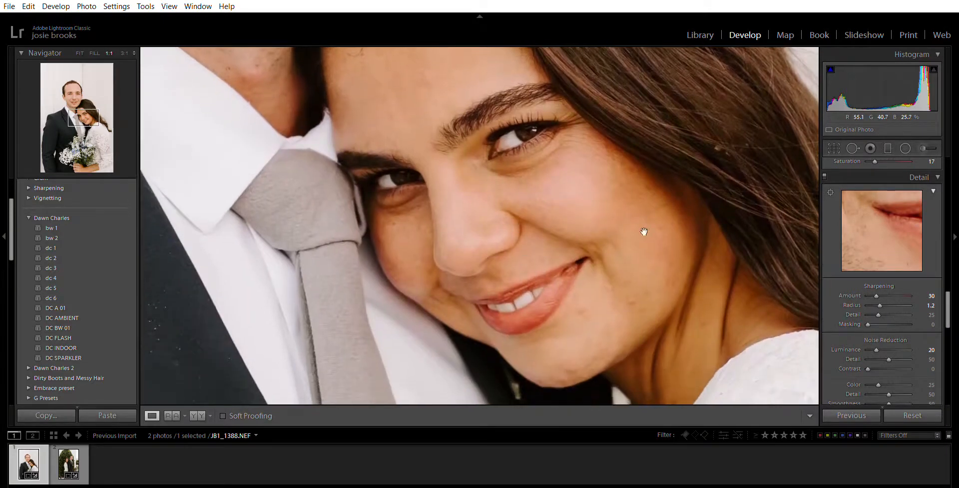
click(853, 148)
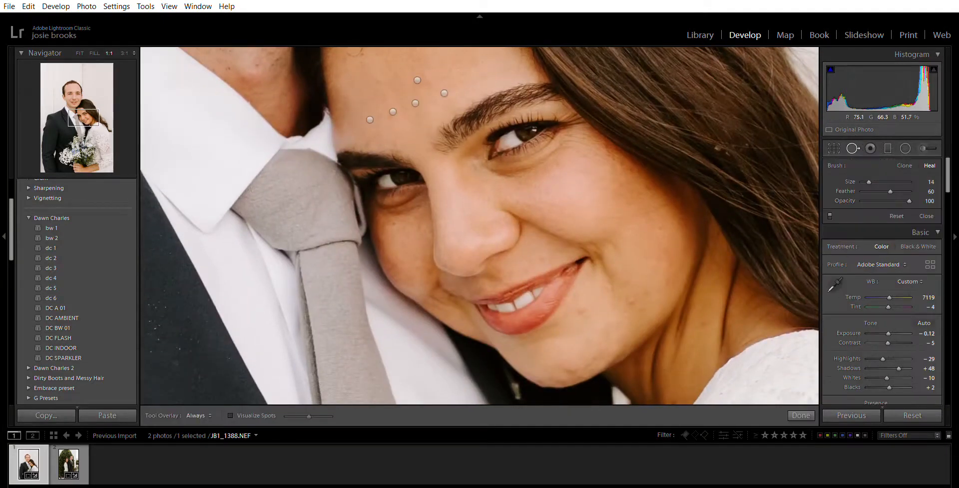
click(582, 311)
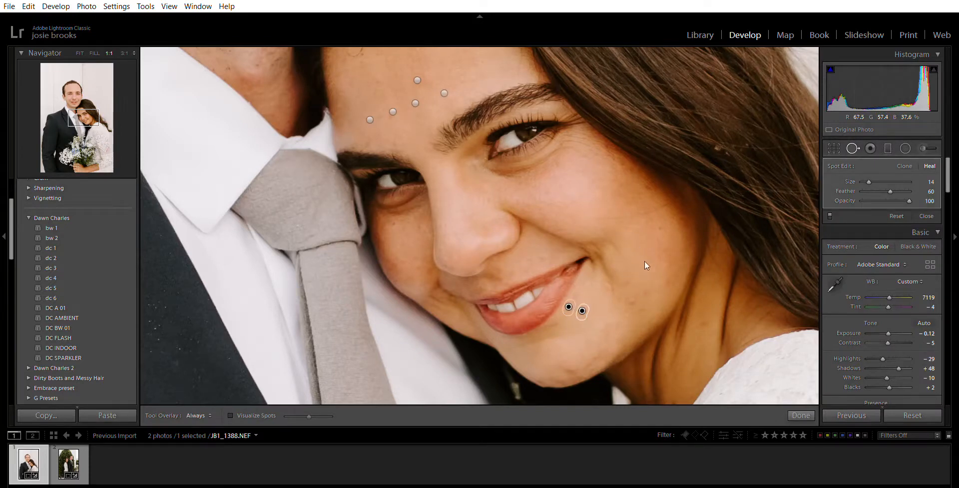
click(635, 281)
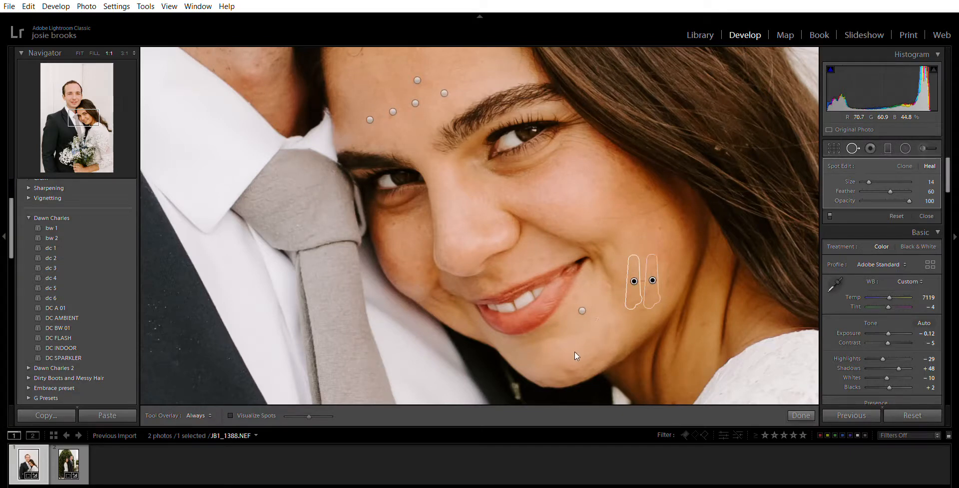
click(594, 347)
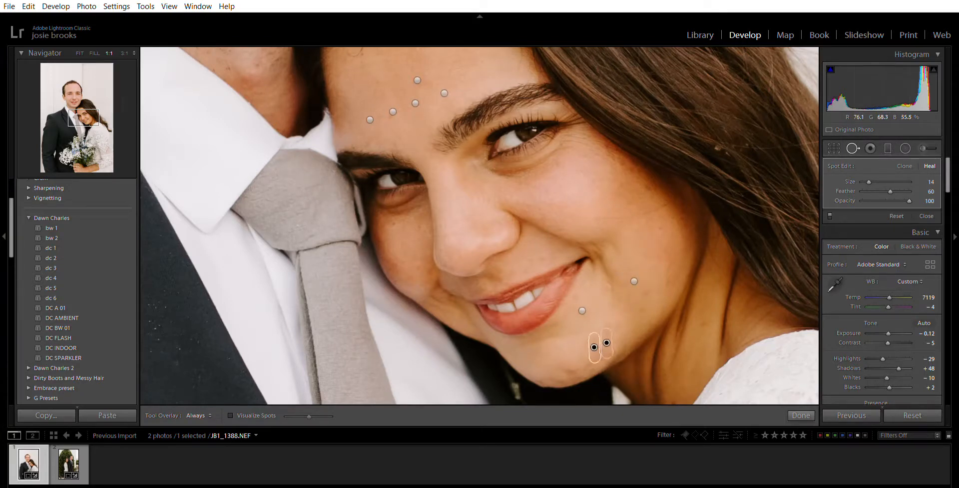
click(804, 415)
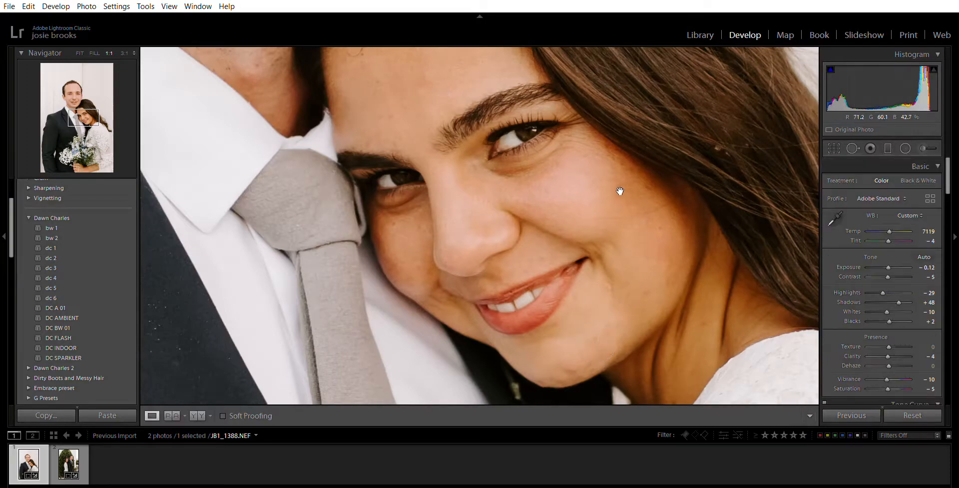
- Heal the woman's upper forehead at size 14, and reduce the brush to size 9 to retouch her nose bridge and lower cheek
scroll(622, 200, up, 6)
scroll(618, 211, down, 10)
scroll(615, 211, up, 5)
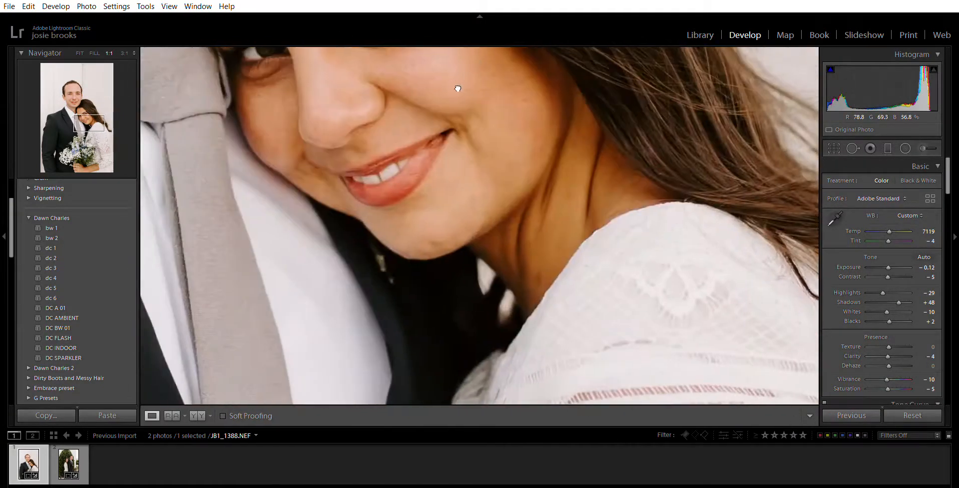
drag(456, 90, 599, 274)
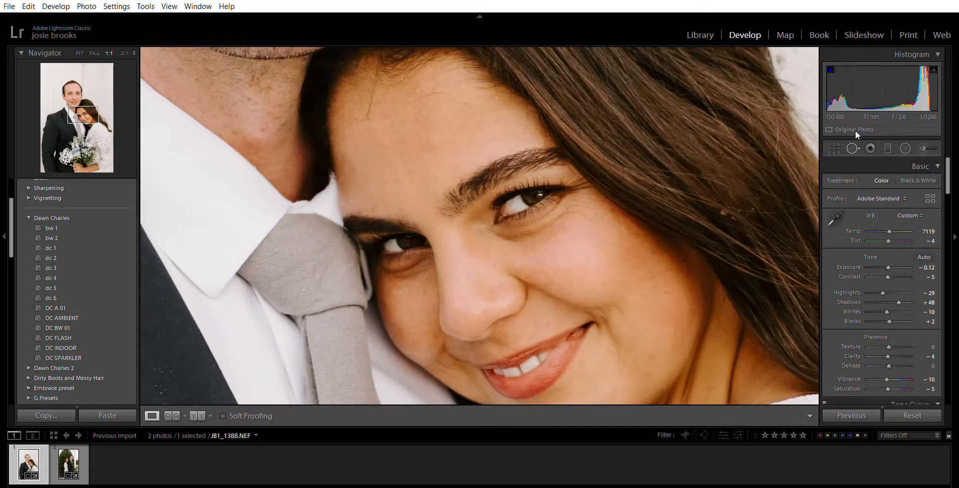
click(853, 148)
mouse_move(450, 93)
mouse_down()
mouse_move(403, 94)
mouse_move(452, 102)
mouse_up()
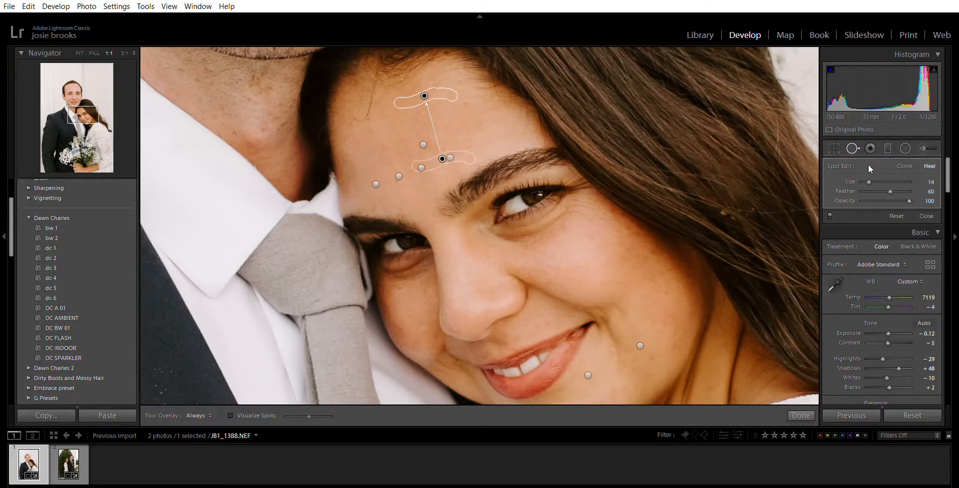
drag(869, 181, 867, 181)
click(484, 243)
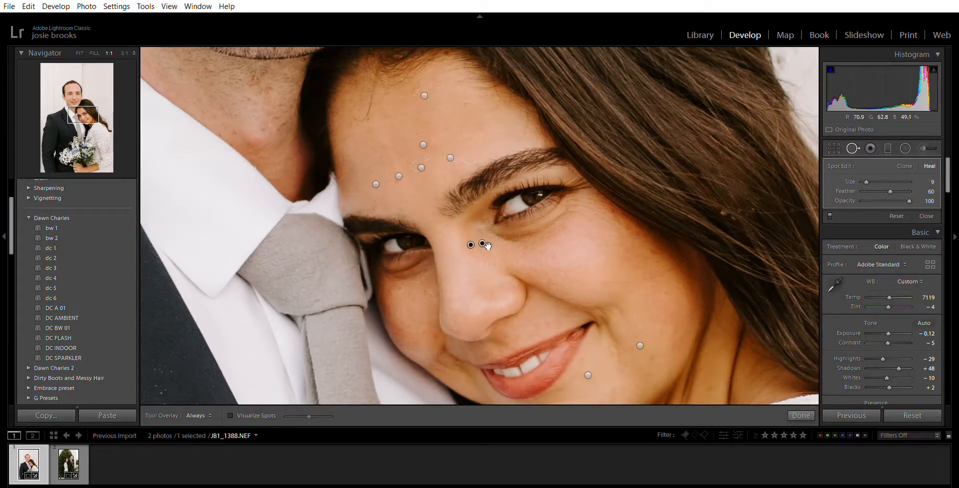
click(620, 355)
click(803, 415)
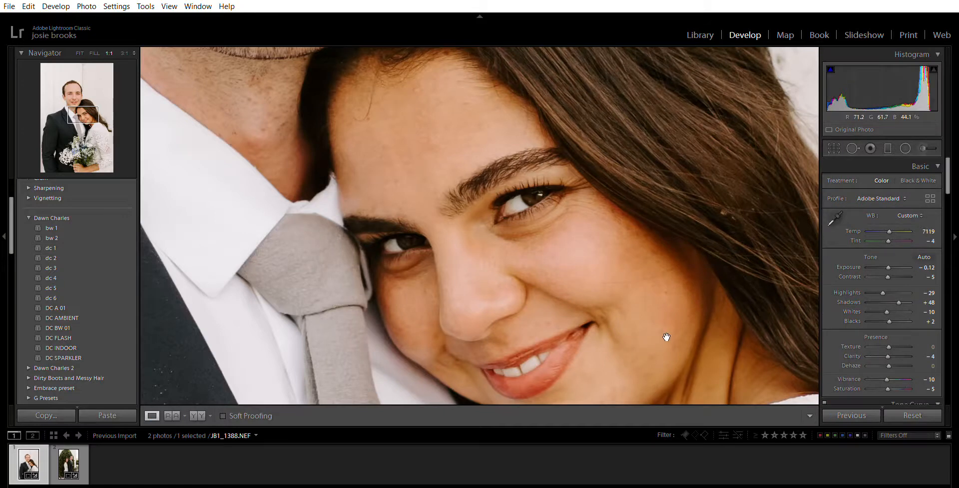
- Set the white-wall portrait's Contrast to -7 and Highlights to -17, and return to the full-photo view
drag(666, 337, 653, 299)
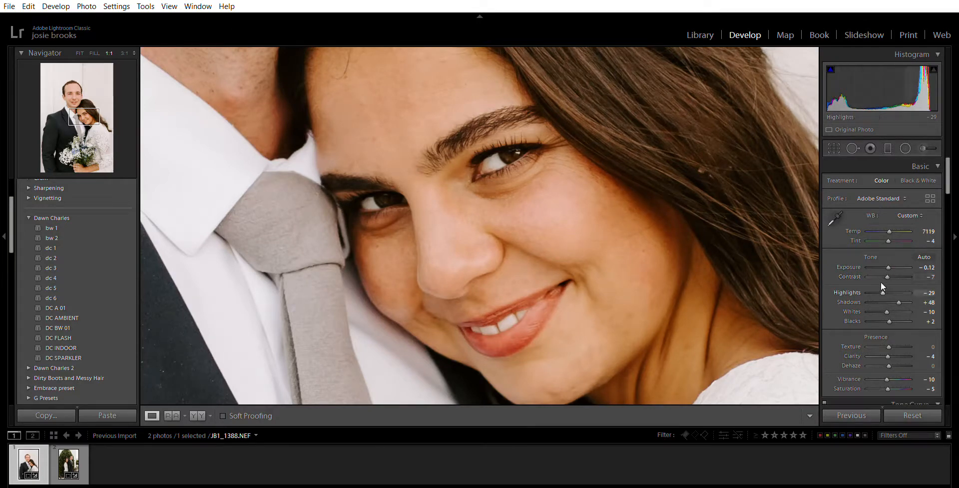
drag(883, 282, 886, 284)
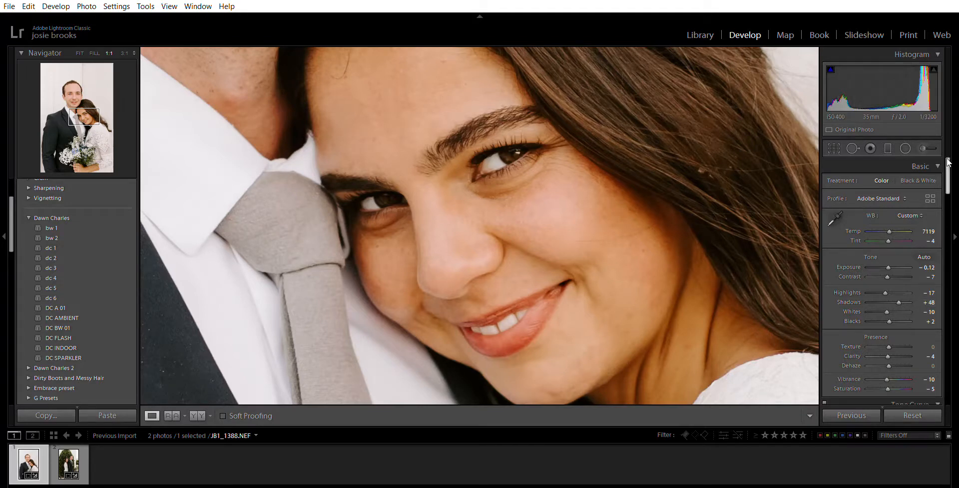
drag(948, 161, 955, 196)
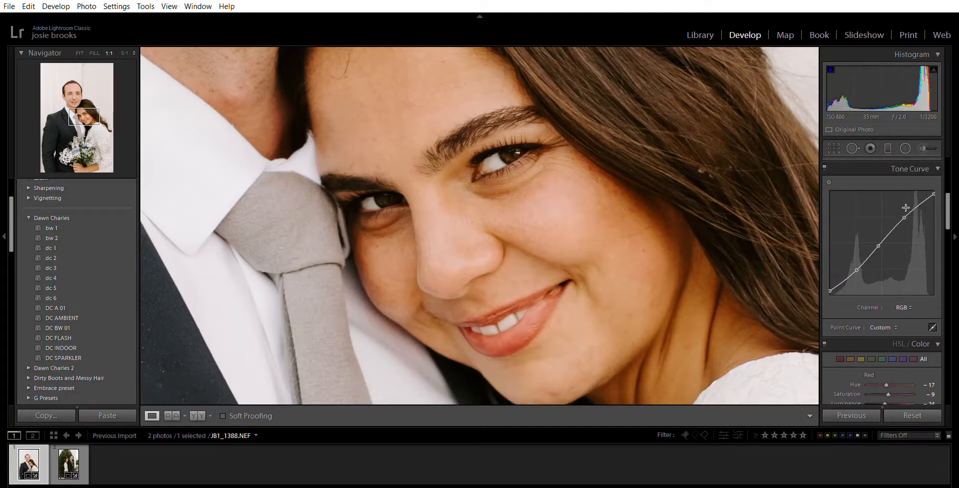
drag(906, 206, 936, 302)
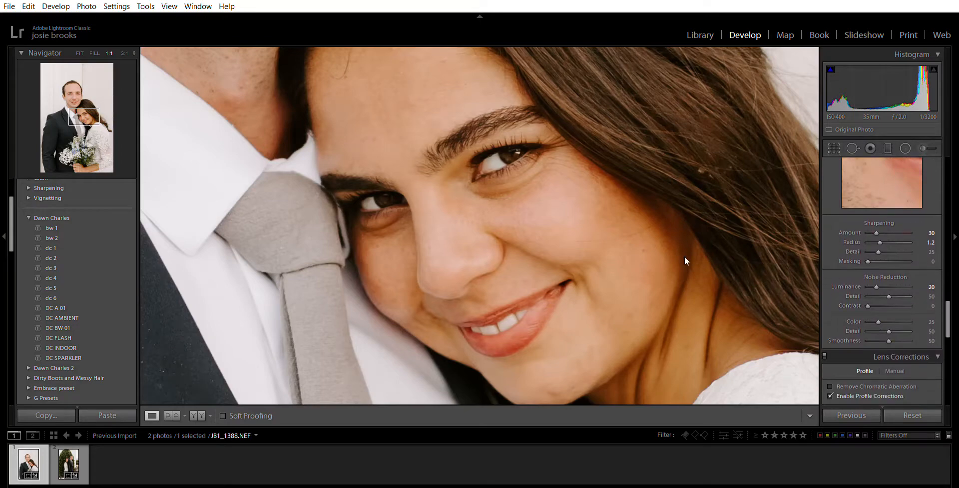
click(685, 256)
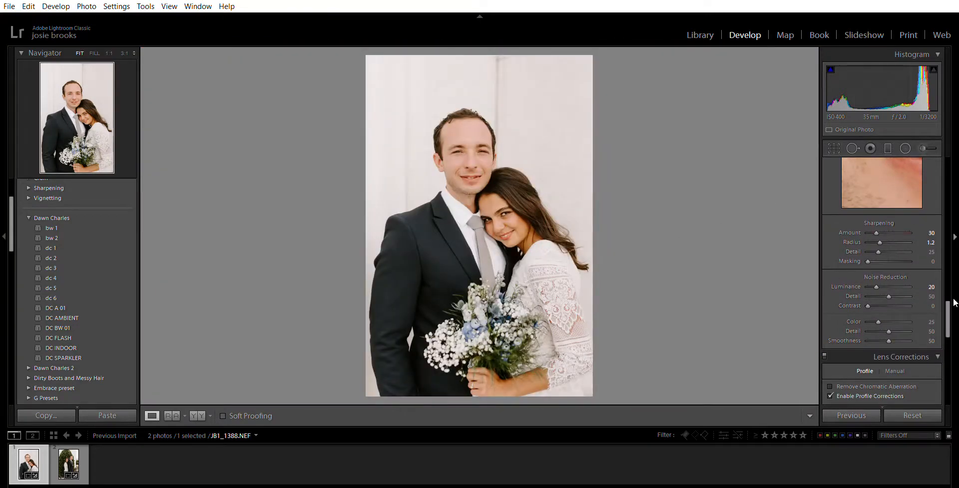
- Target the Detail preview on the woman's eye to inspect the sharpening and noise reduction
drag(953, 302, 952, 292)
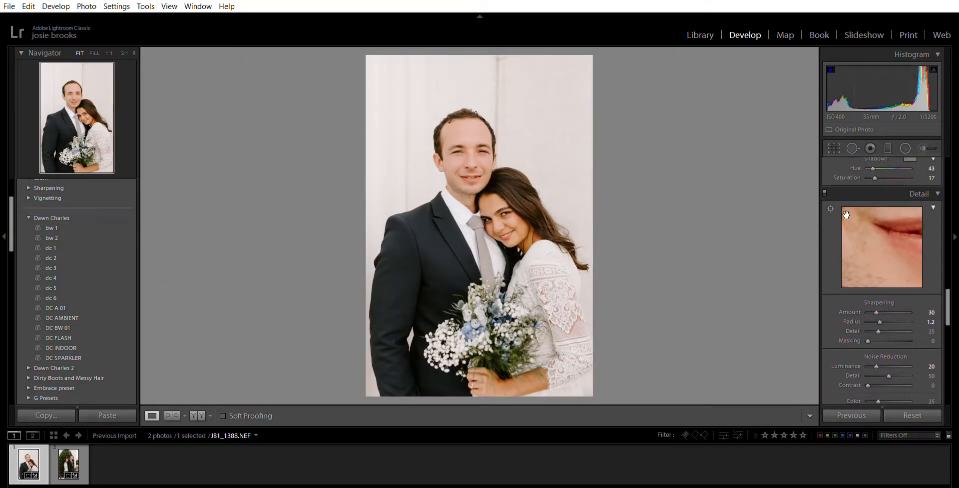
click(831, 208)
click(507, 213)
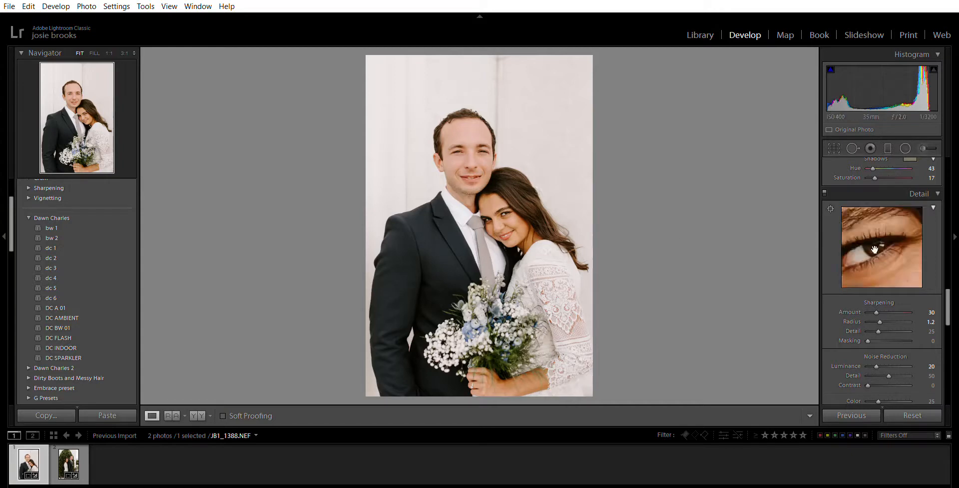
- Sample the man's white shirt with the White Balance Selector and set the white balance to Temp 9100 and Tint -12
drag(952, 295, 957, 156)
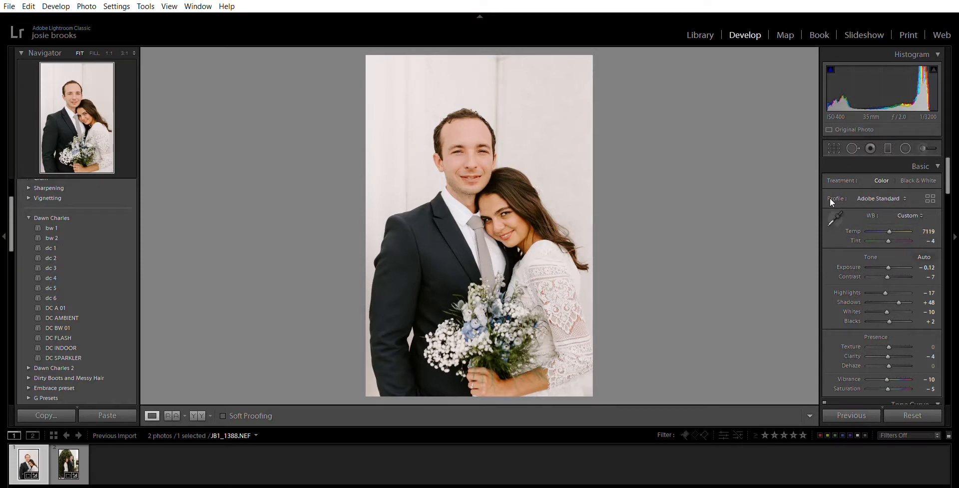
click(834, 219)
click(467, 206)
- Show the reference photo beside the white-wall portrait and examine the woman's skin tones in the reference at close zoom
click(171, 411)
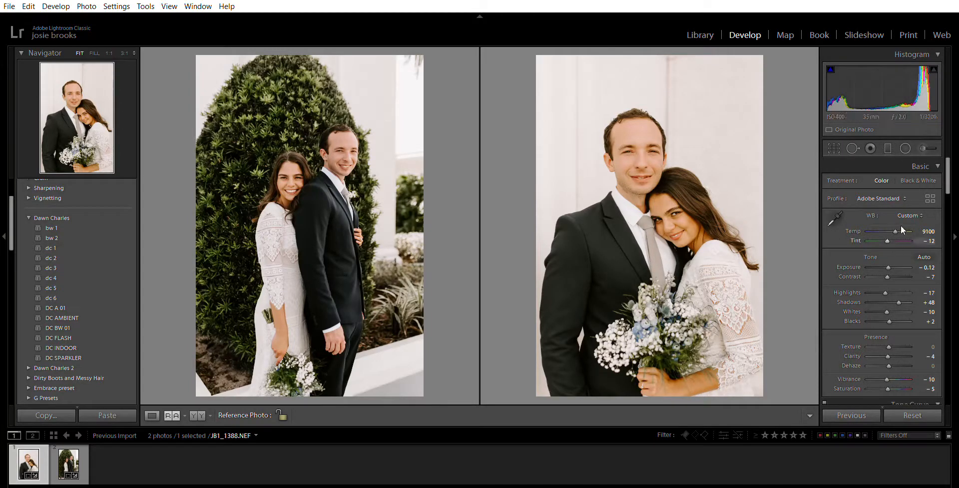
click(298, 197)
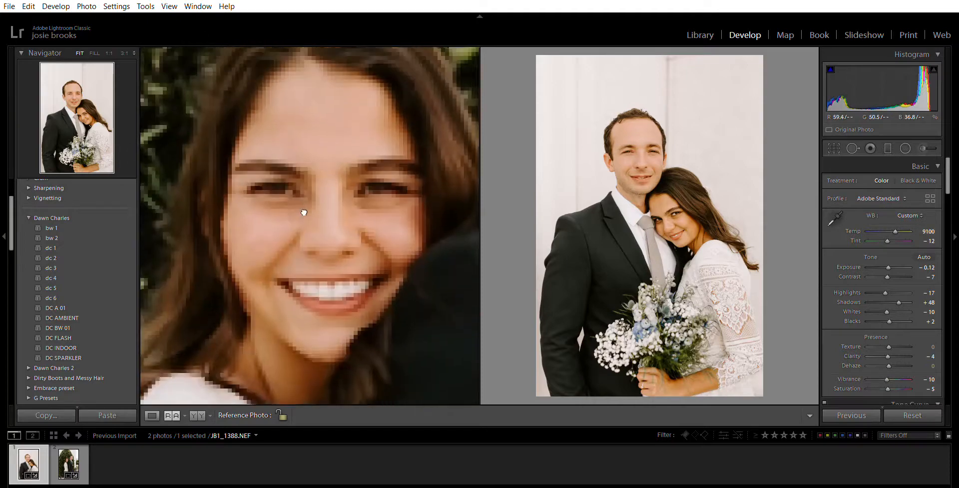
drag(417, 324, 405, 294)
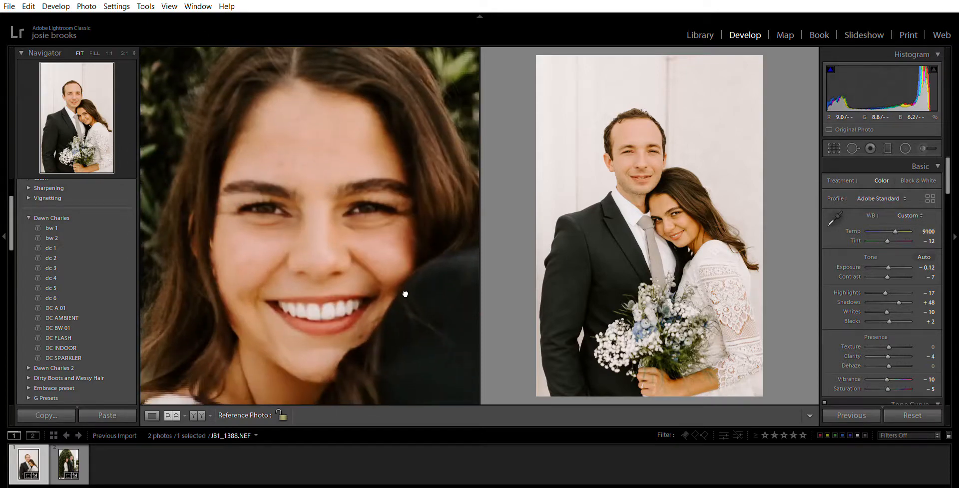
click(419, 247)
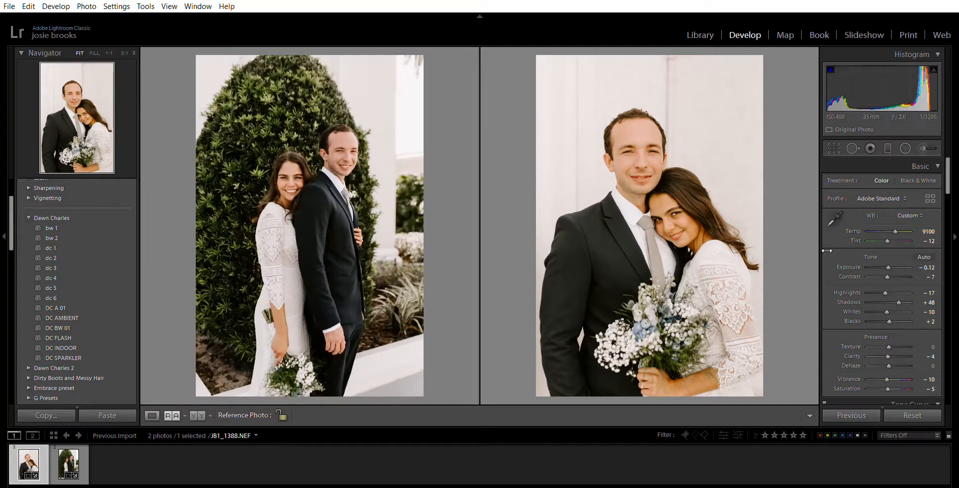
- Set the white-wall portrait's Temp to 8243 and its Split Toning Shadows Saturation to 14
drag(896, 231, 893, 231)
drag(947, 166, 944, 237)
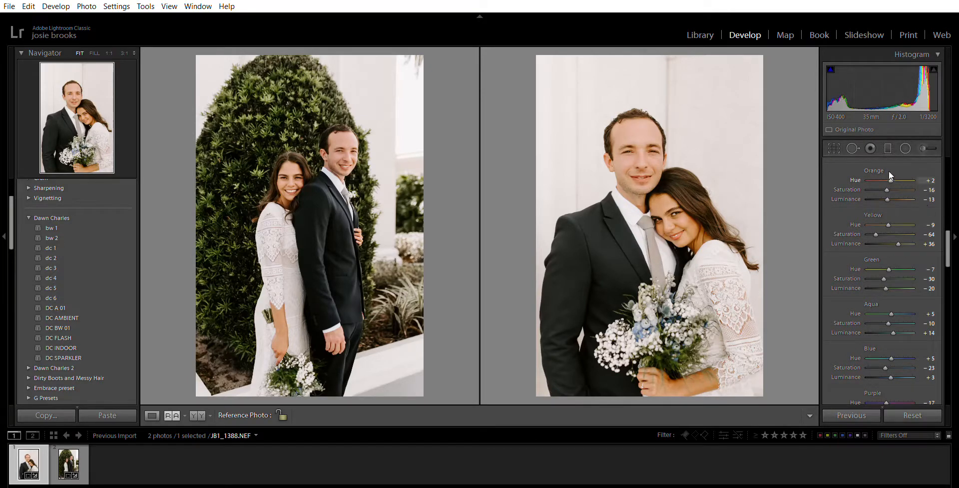
drag(948, 224, 948, 232)
scroll(905, 260, down, 5)
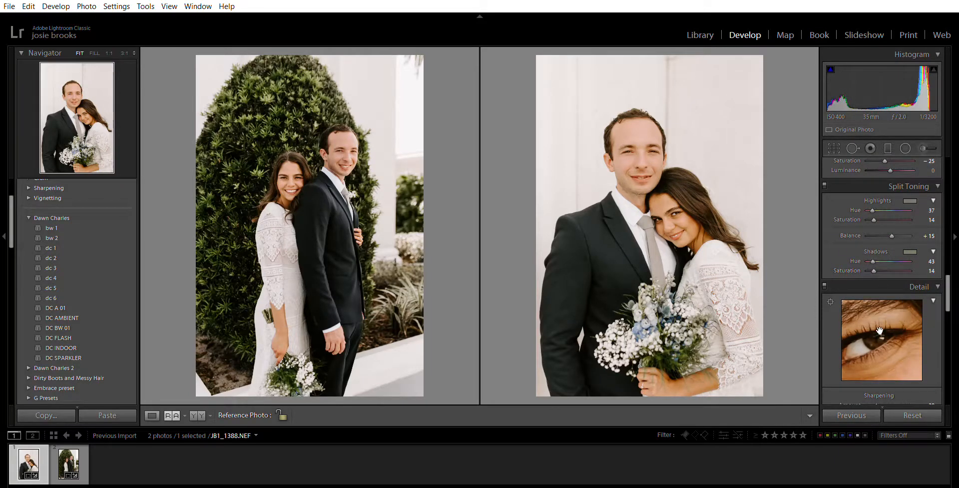
drag(948, 280, 945, 129)
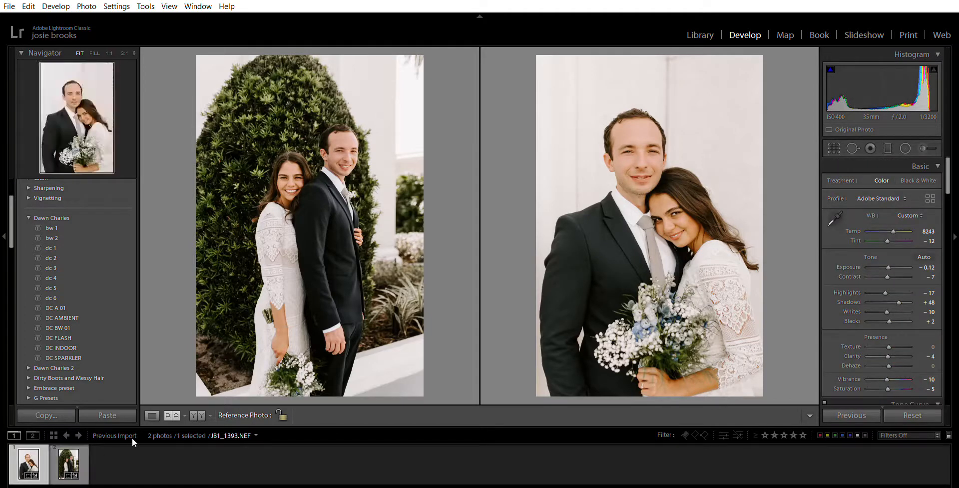
- Return to the single-photo view, switch between the two portraits to compare their tones, and inspect the woman's face in the white-wall portrait
click(153, 407)
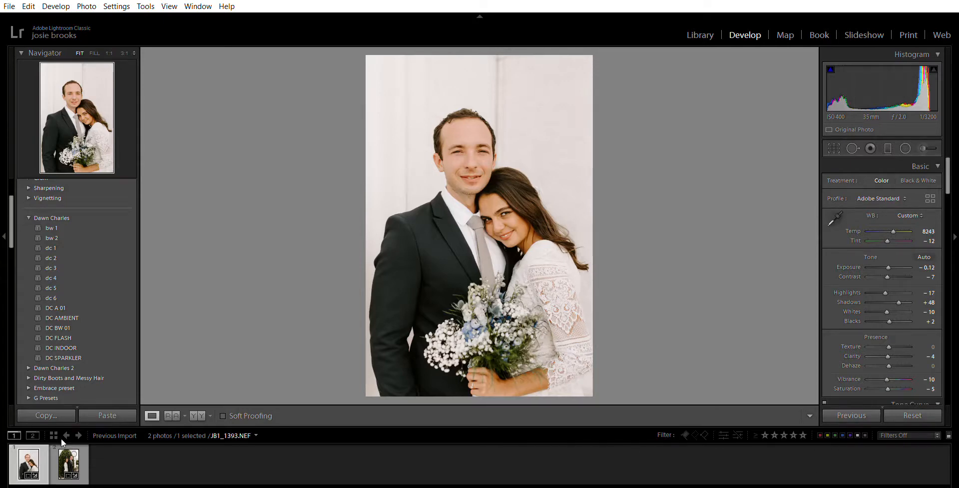
click(67, 467)
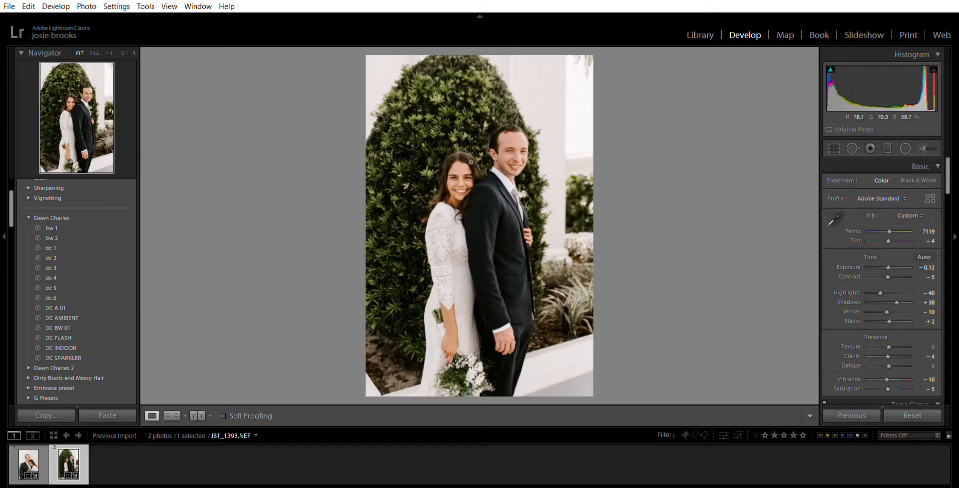
click(44, 468)
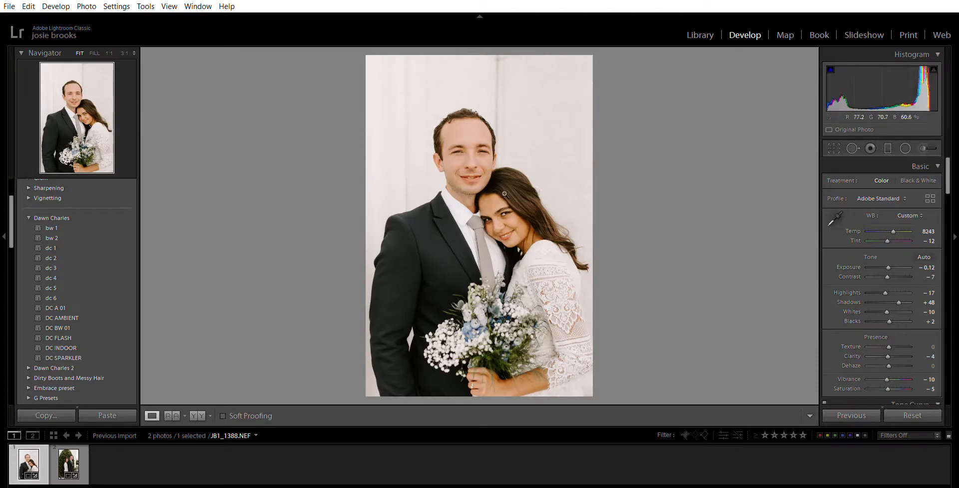
click(526, 197)
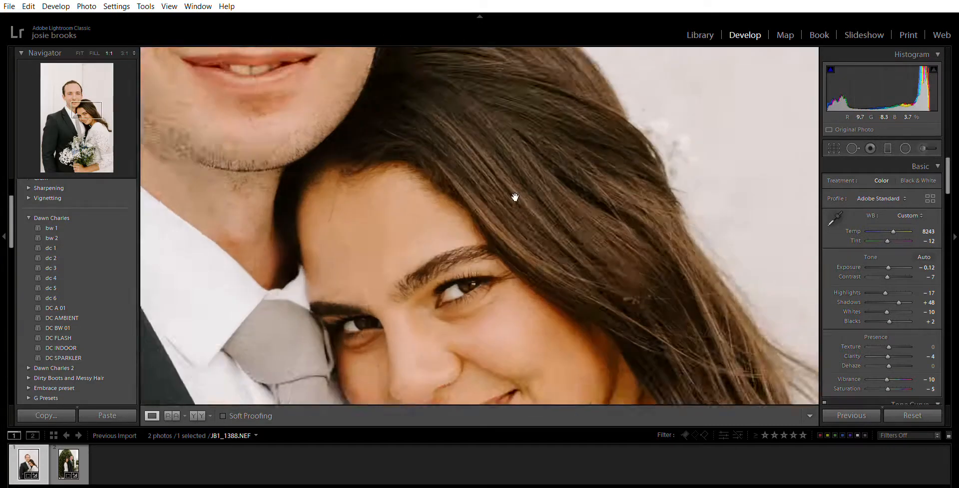
- Heal the stray hair on the woman's forehead in the white-wall portrait with the Spot Removal tool
drag(409, 343, 490, 243)
click(487, 264)
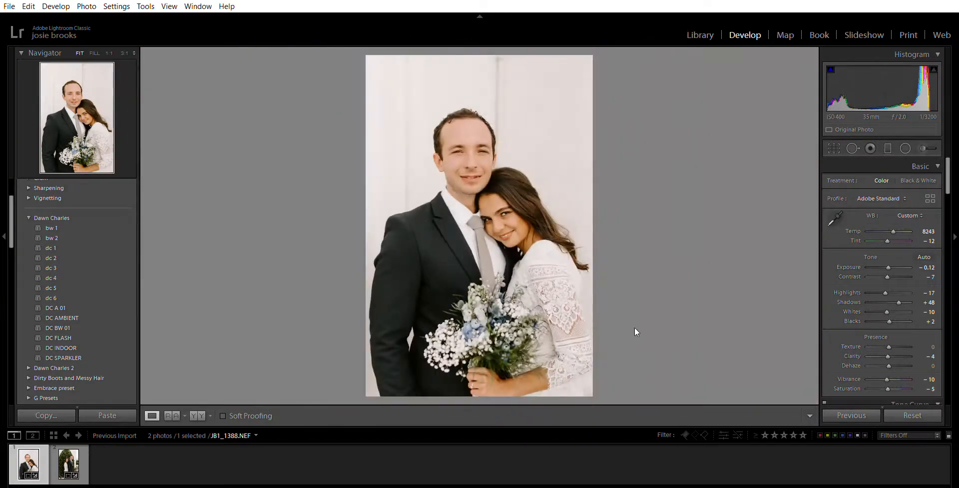
click(515, 225)
drag(605, 269, 585, 188)
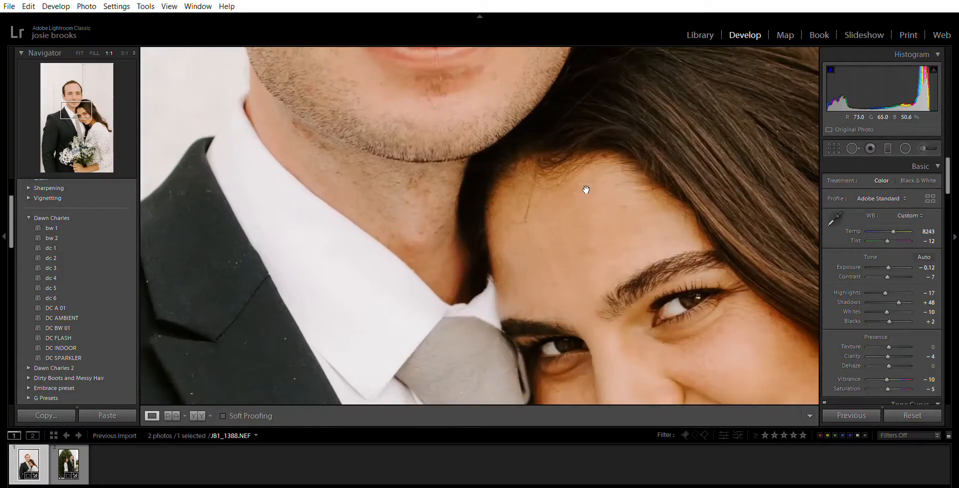
click(853, 147)
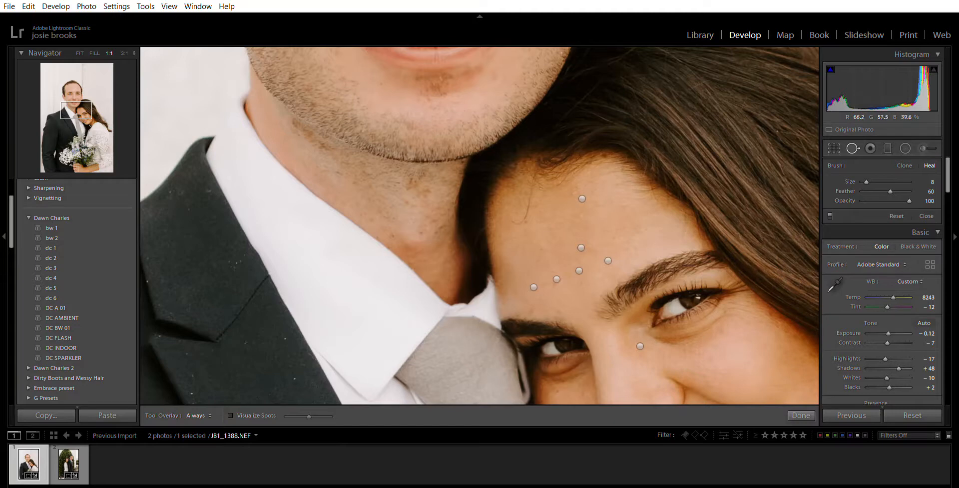
mouse_move(510, 217)
mouse_down()
mouse_move(515, 225)
mouse_move(525, 215)
mouse_move(536, 174)
mouse_up()
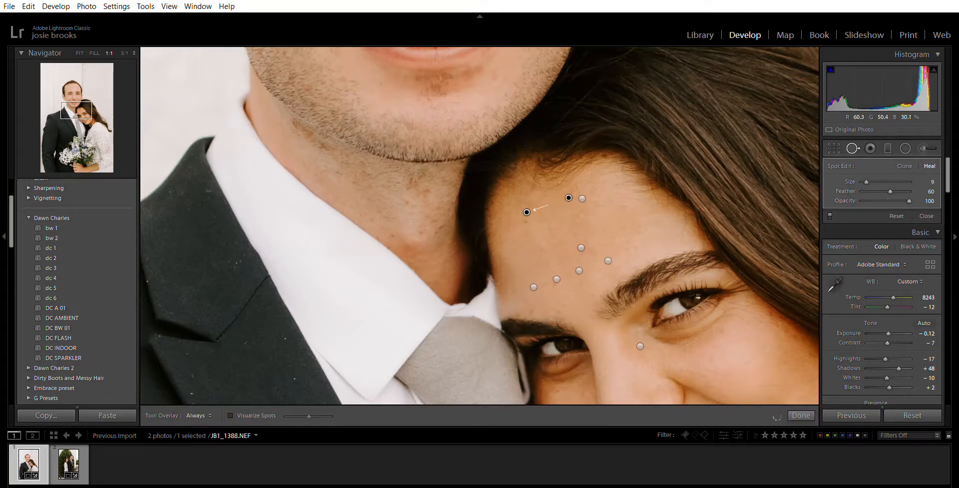
click(801, 415)
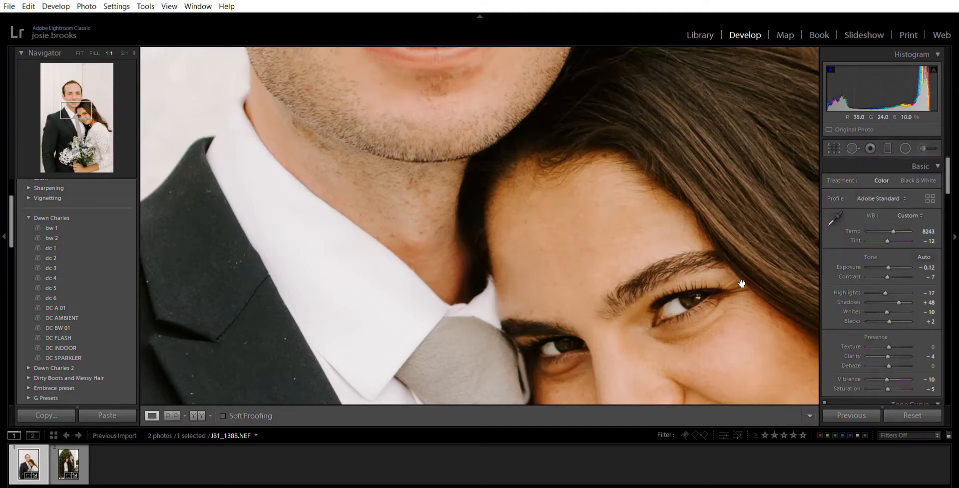
- Inspect the man's face at close zoom and compare the white-wall portrait before and after the edits
drag(668, 267, 634, 480)
drag(490, 149, 443, 365)
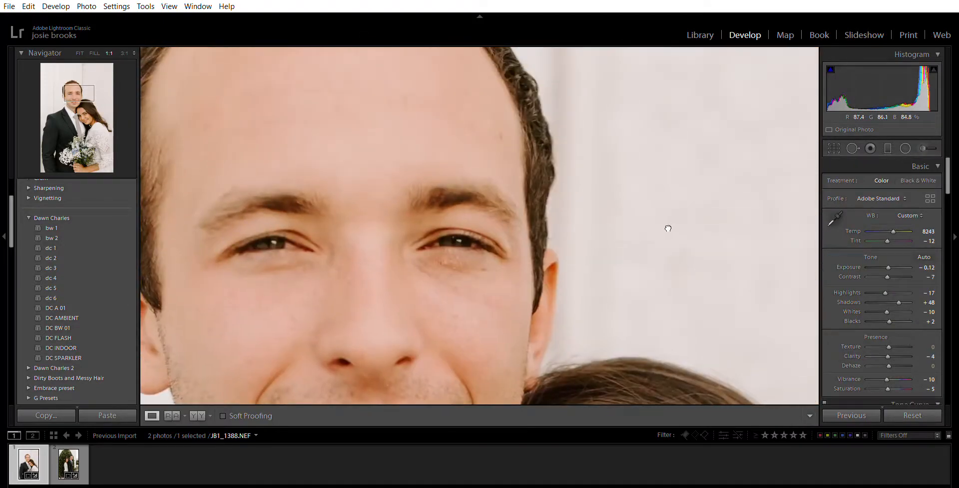
click(667, 227)
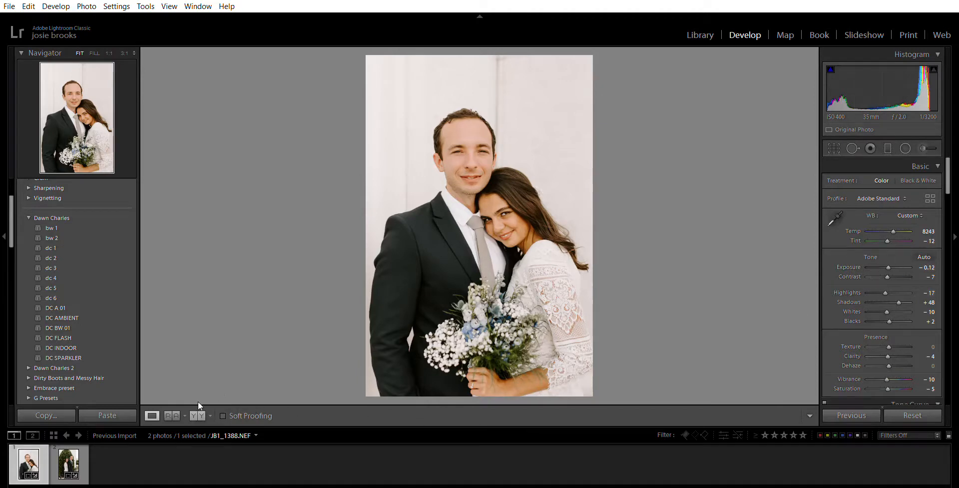
key(y)
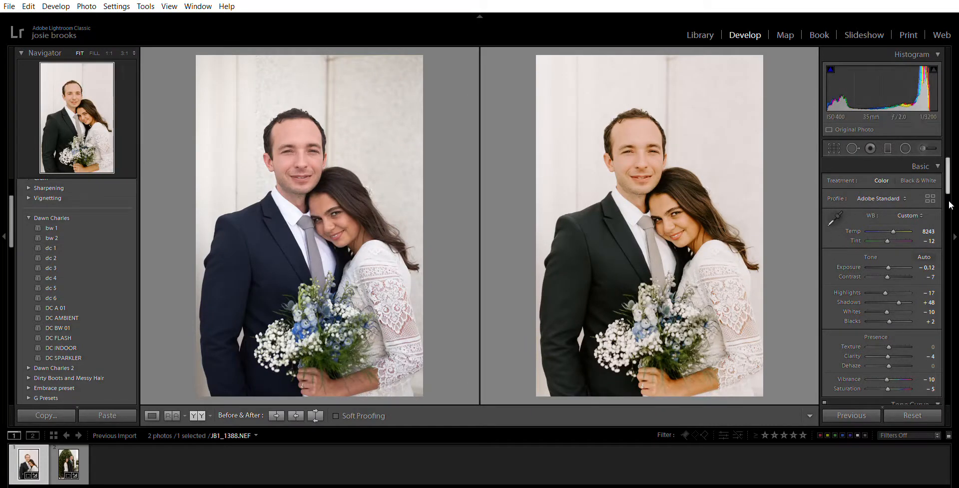
scroll(949, 173, down, 2)
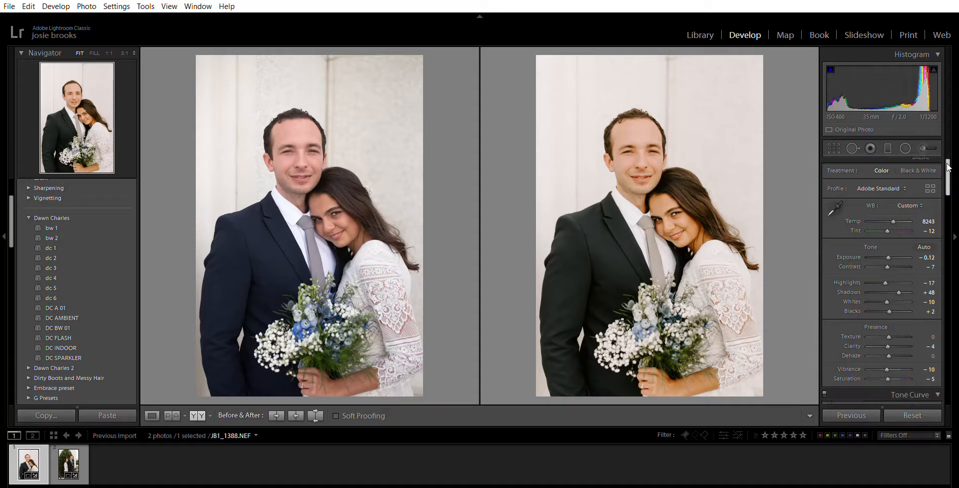
drag(948, 172, 952, 167)
- Paint over the bouquet's blue flowers with the Adjustment Brush set to Exposure 0.17, Contrast 2, Saturation 15 and Size 13.9
key(k)
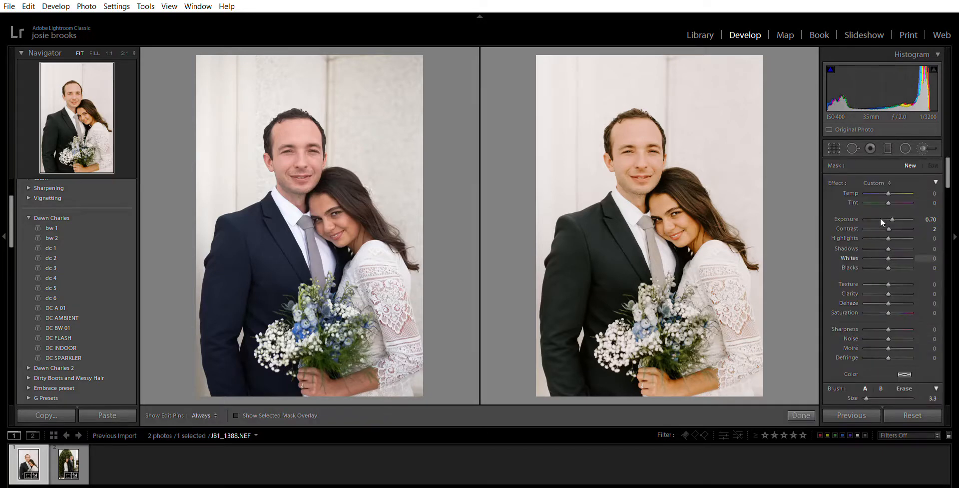
drag(890, 207, 889, 206)
drag(890, 299, 892, 301)
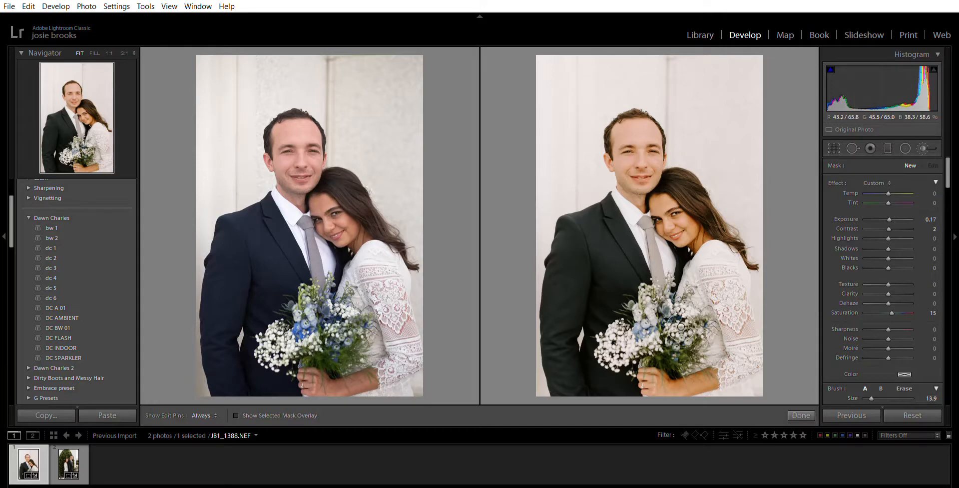
key(h)
drag(675, 320, 645, 327)
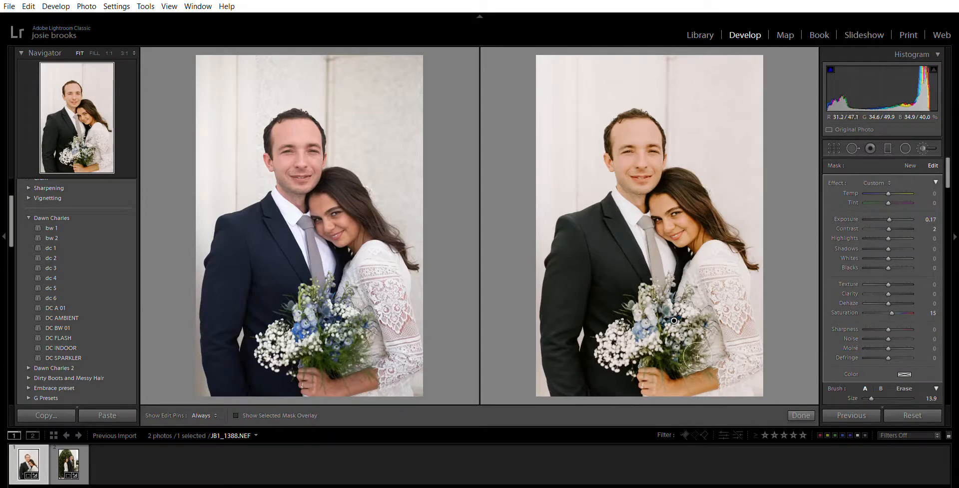
key(h)
key(h)
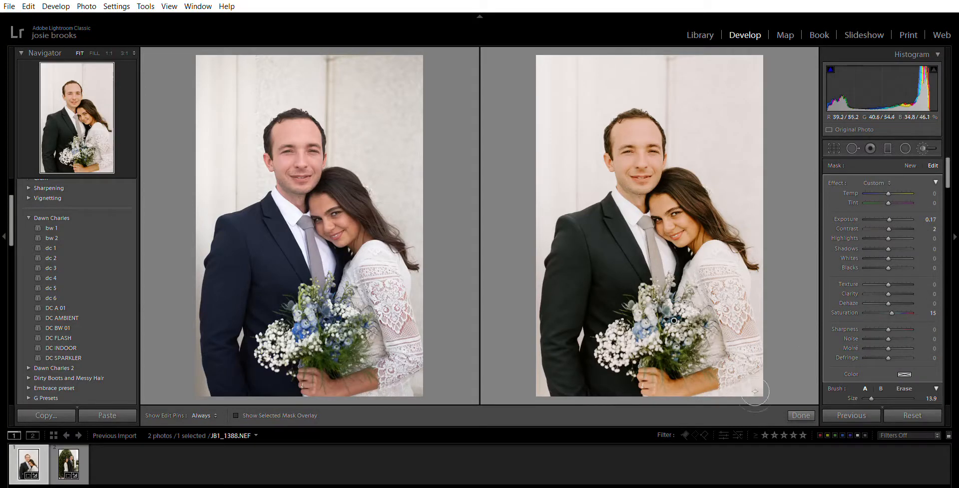
click(800, 405)
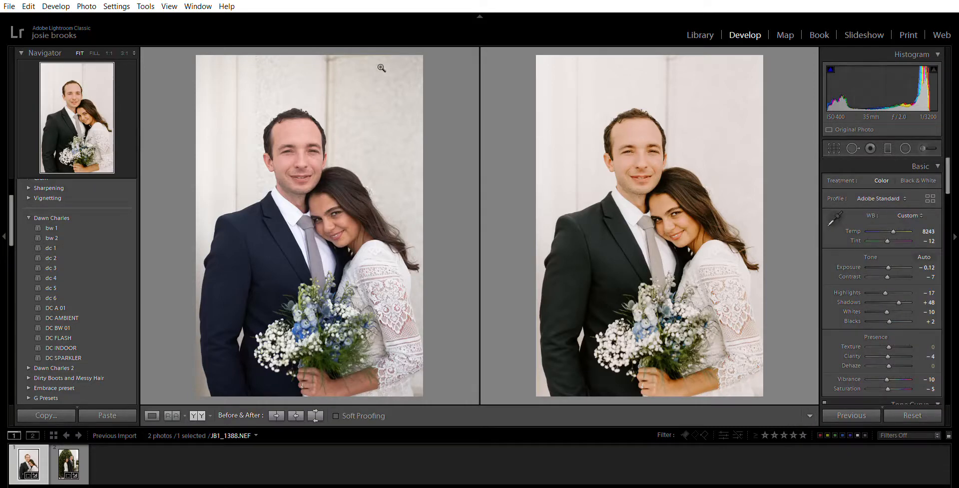
- Set the Aqua and Blue Saturation to 0 for the white-wall portrait and compare it before and after
click(152, 415)
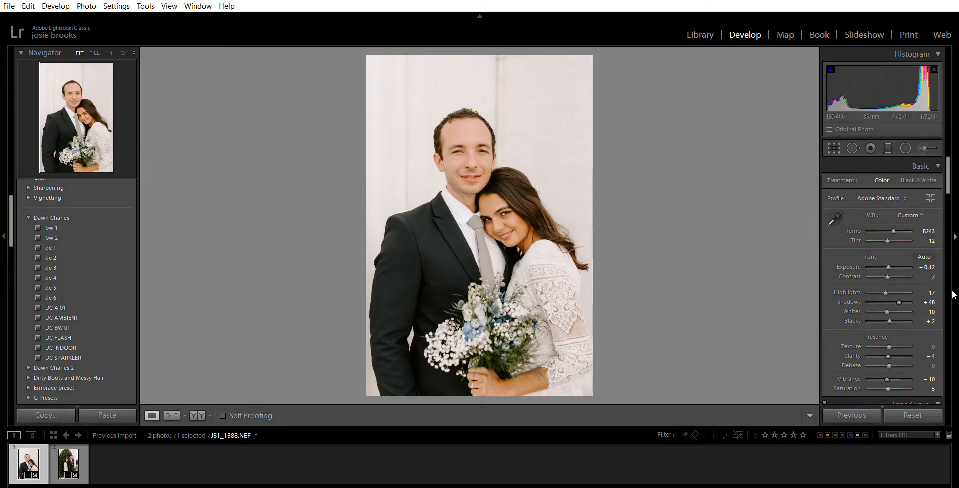
scroll(947, 215, down, 10)
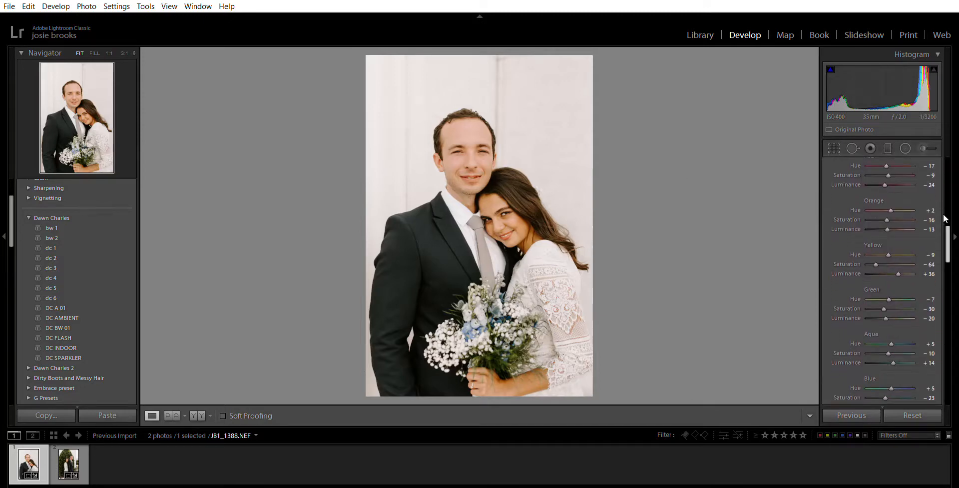
scroll(947, 219, down, 2)
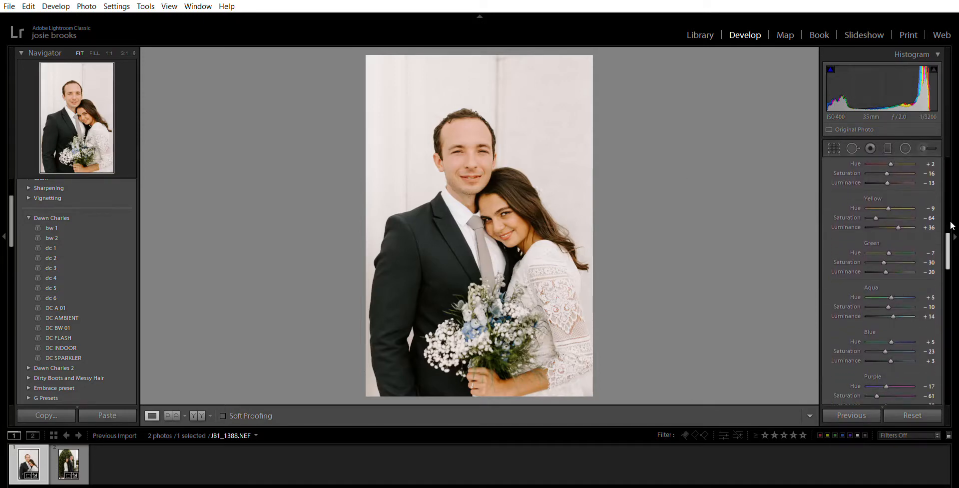
scroll(951, 224, down, 2)
scroll(952, 228, down, 1)
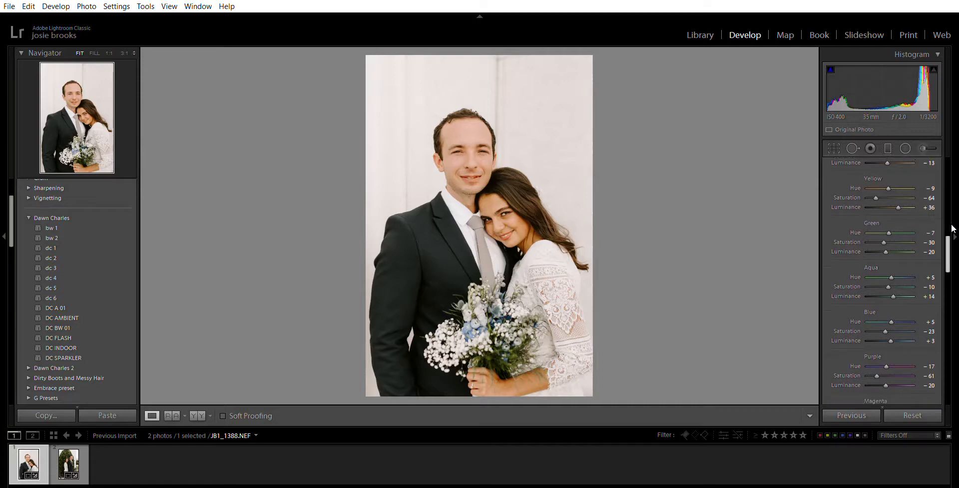
scroll(952, 229, down, 3)
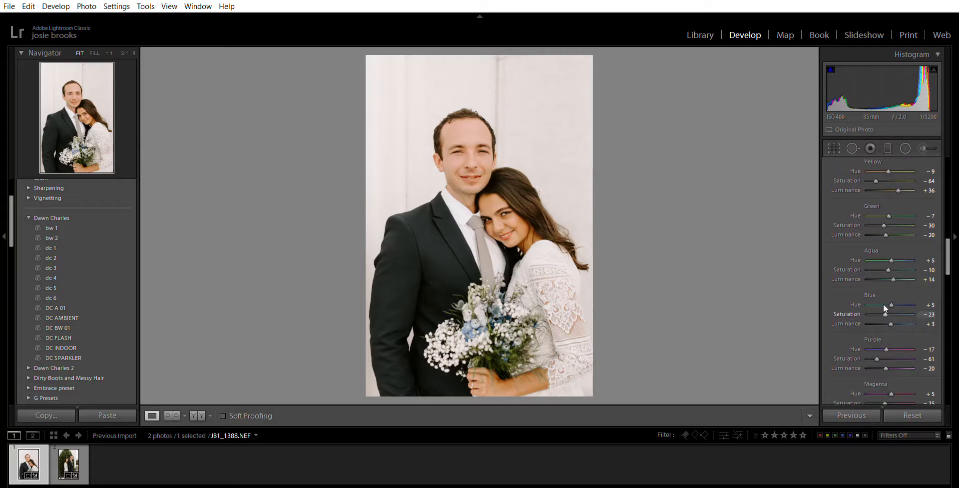
drag(885, 304, 891, 304)
click(197, 415)
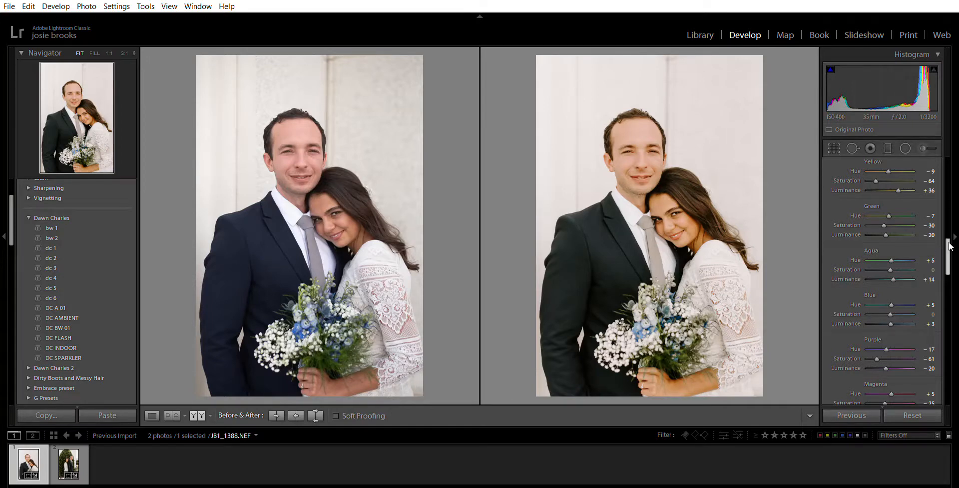
- Set the white-wall portrait's Whites to -19 and compare it with the hedge portrait in Reference View
drag(949, 247, 956, 221)
scroll(932, 238, up, 6)
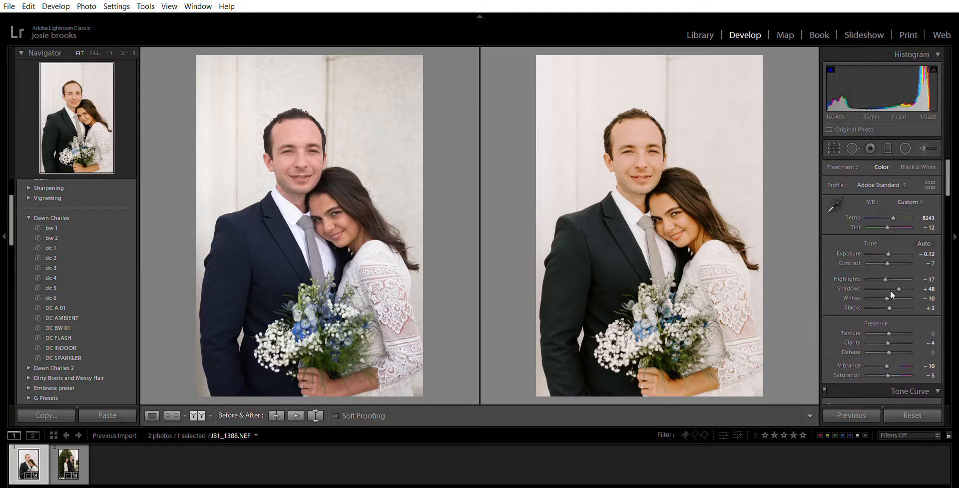
drag(890, 287, 884, 288)
click(151, 408)
click(173, 405)
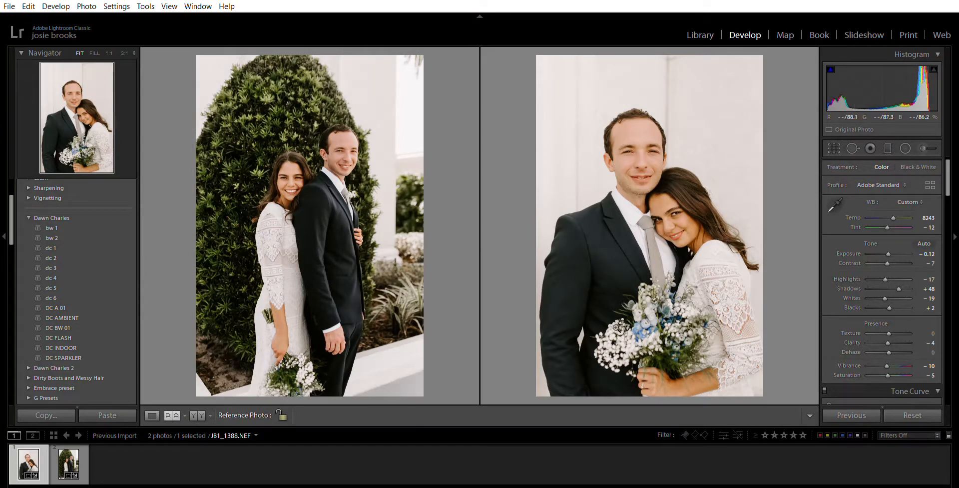
- Set the white-wall portrait's Clarity to +2 in the single-photo view and check the result
click(153, 403)
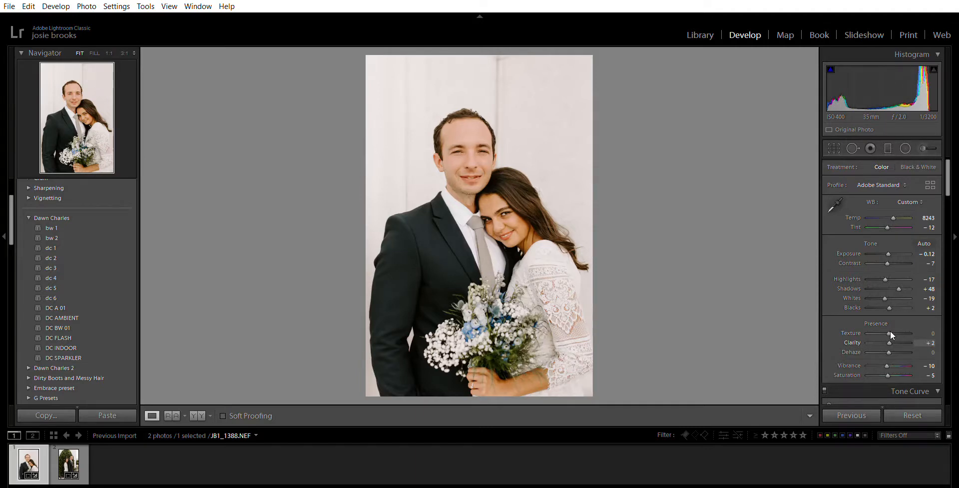
drag(891, 331, 887, 330)
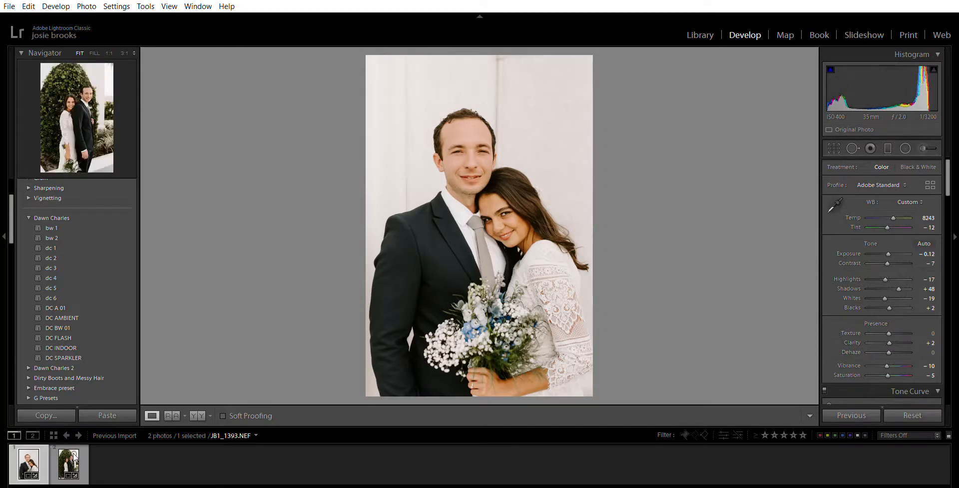
click(592, 311)
click(547, 196)
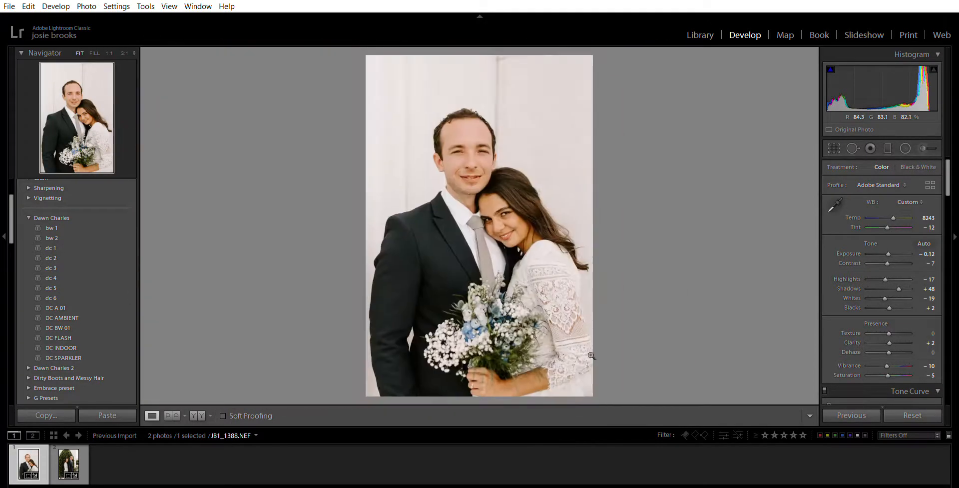
- Switch to the hedge portrait and reset its crop and straightening to the full original frame
click(85, 465)
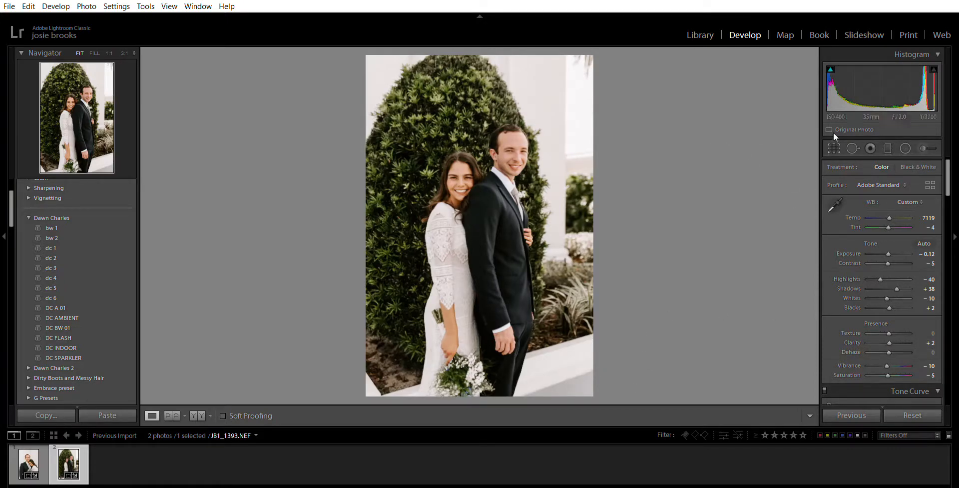
key(r)
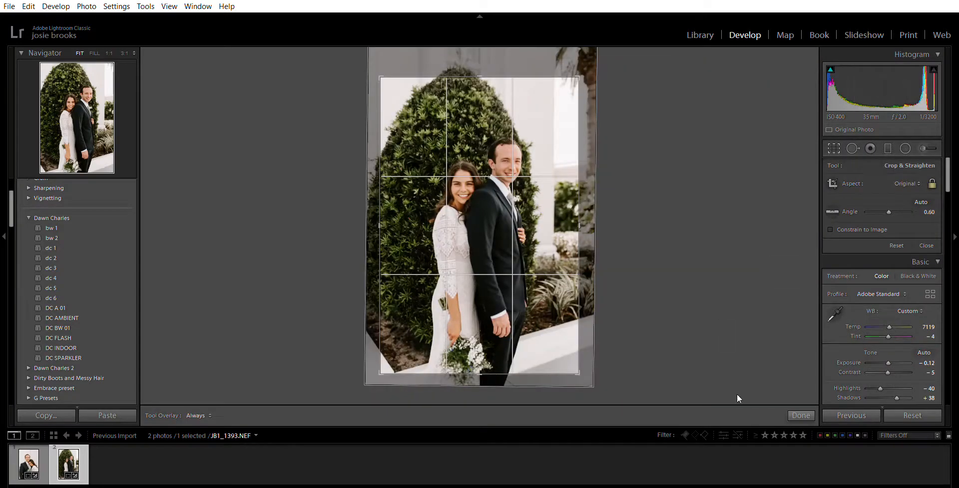
click(897, 245)
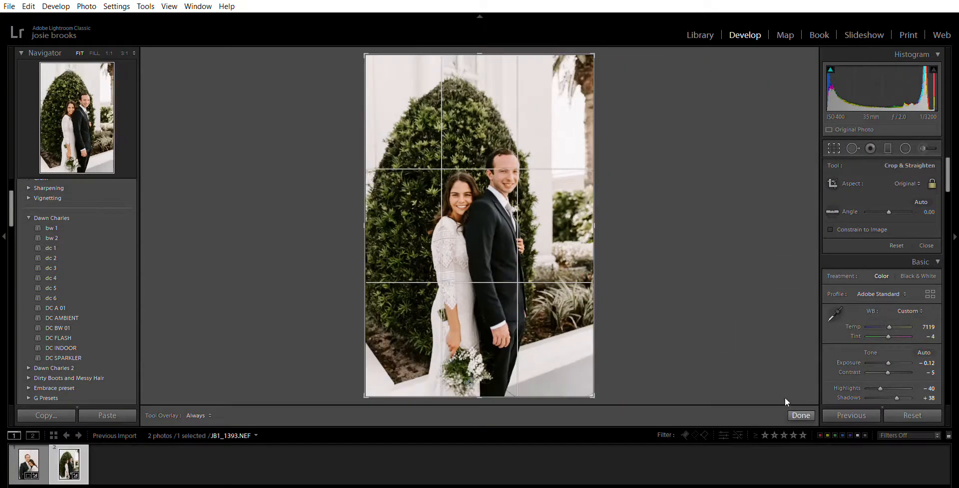
click(801, 415)
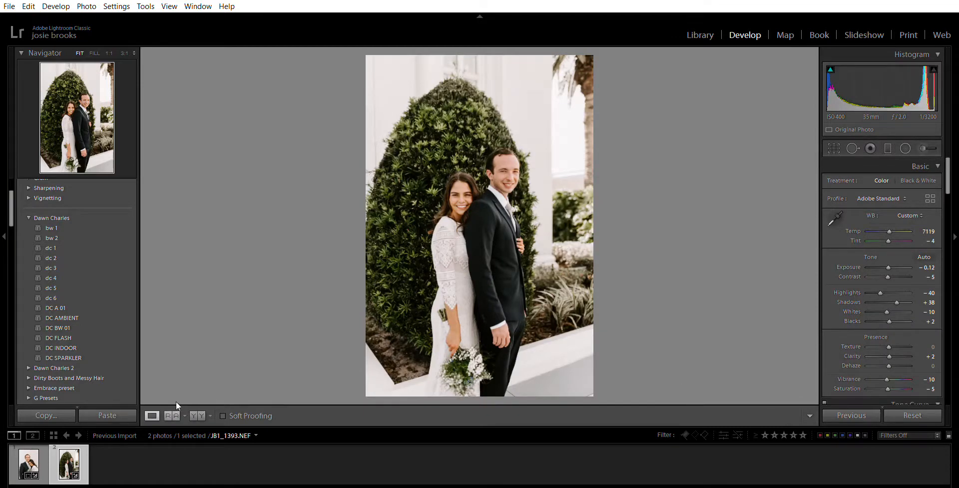
- Compare the hedge portrait before and after, and beside the white-wall portrait set as its reference photo
key(shift+r)
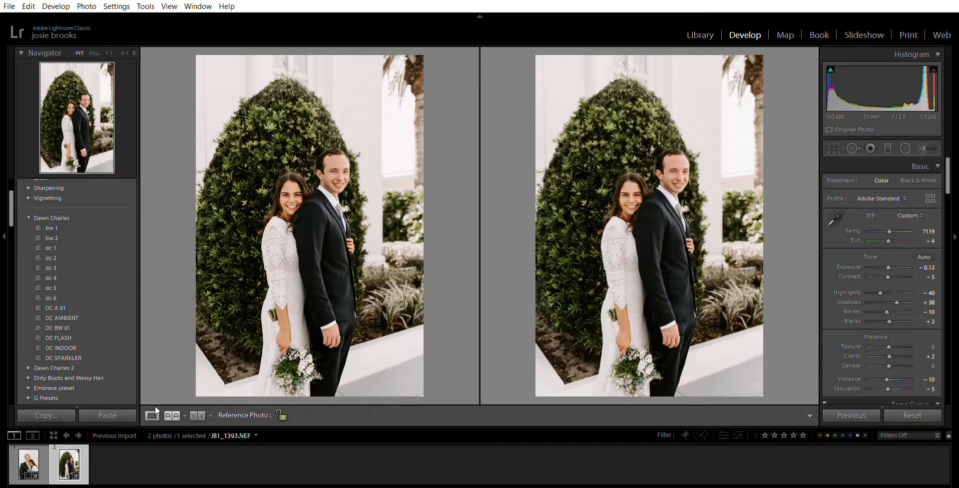
key(shift+r)
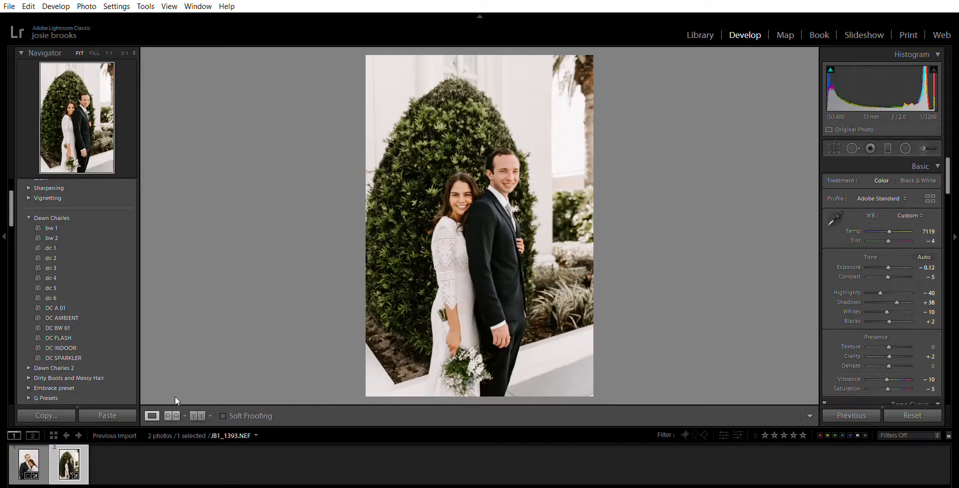
key(y)
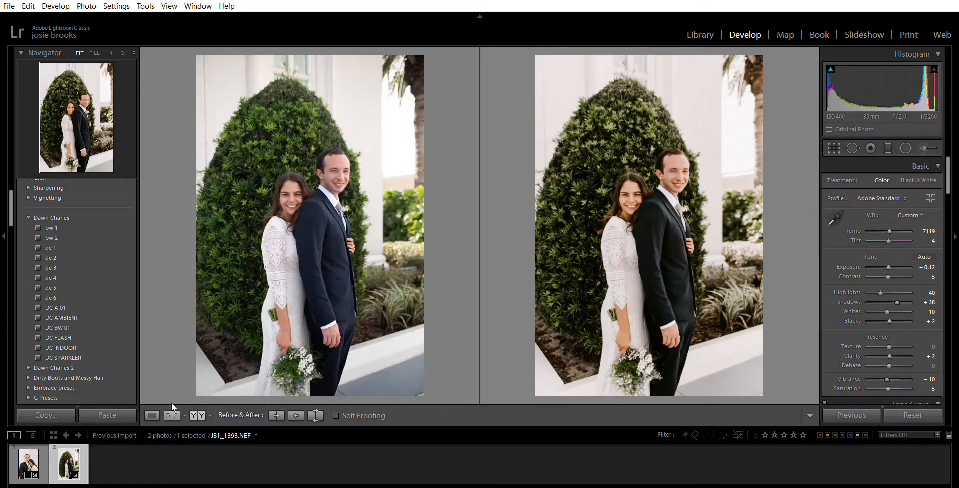
key(shift+r)
drag(28, 463, 287, 302)
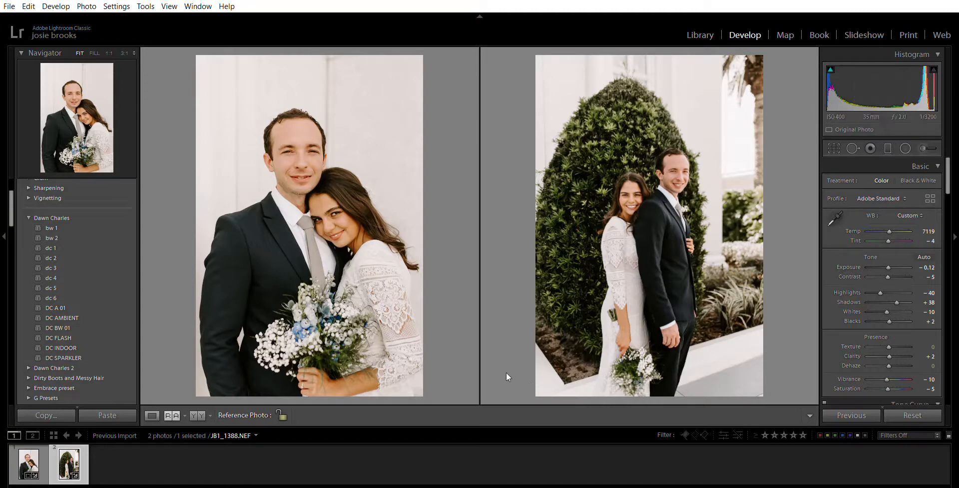
click(151, 415)
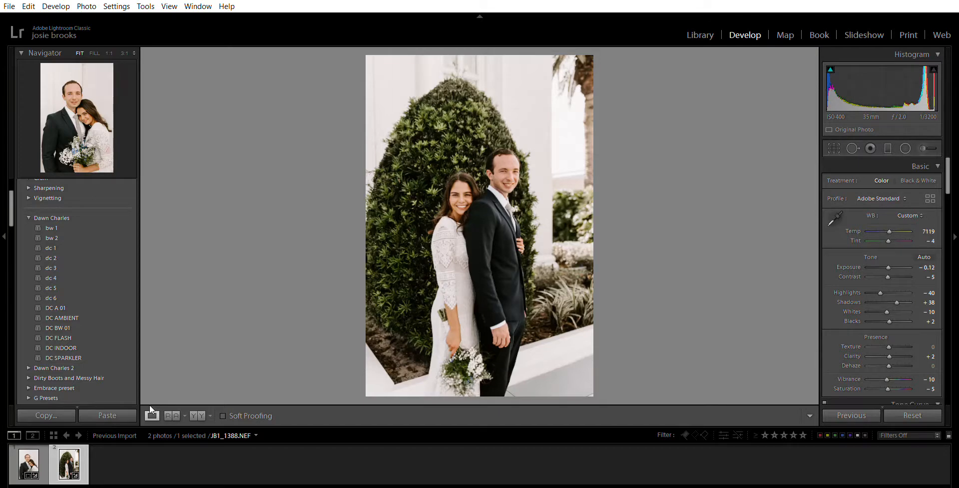
click(199, 416)
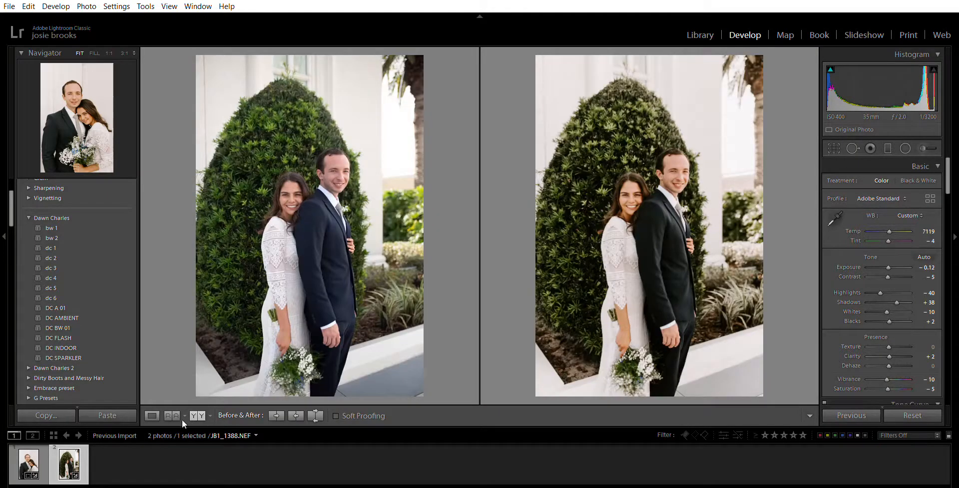
- Inspect the groom's face, the boutonniere and the bride's face at 1:1 in the hedge portrait's before and after comparison
click(684, 171)
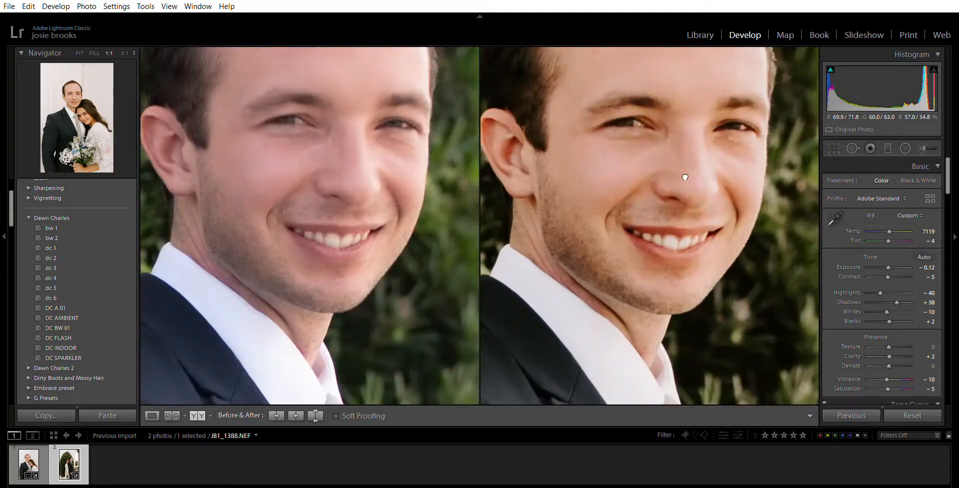
drag(681, 165, 707, 257)
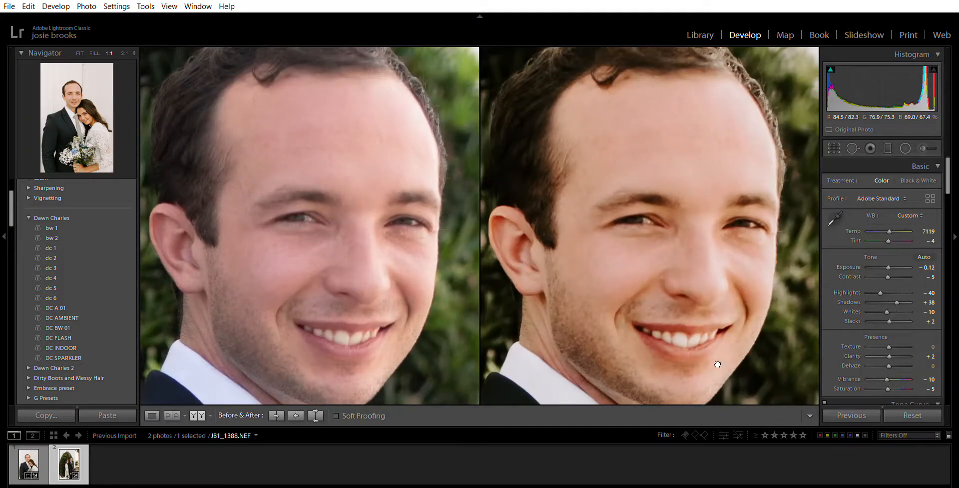
drag(730, 351, 541, 163)
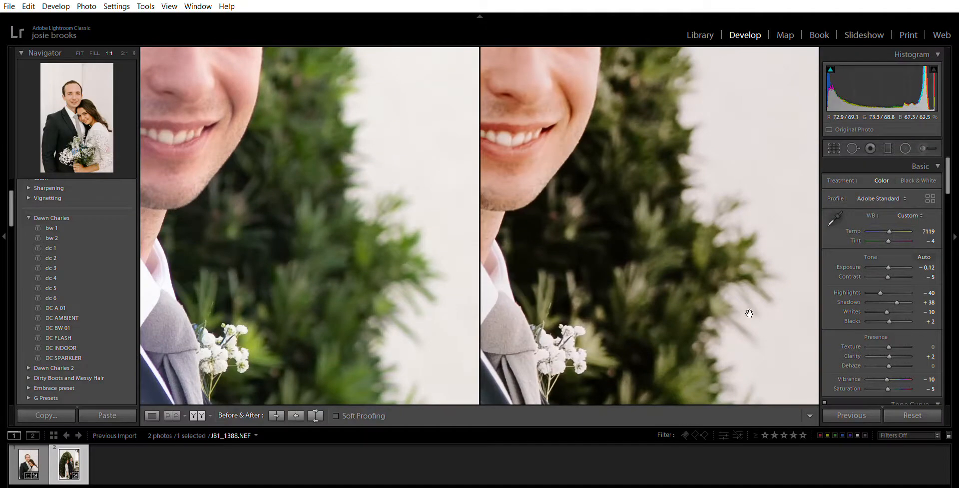
drag(747, 313, 681, 250)
drag(330, 287, 942, 268)
drag(680, 189, 733, 263)
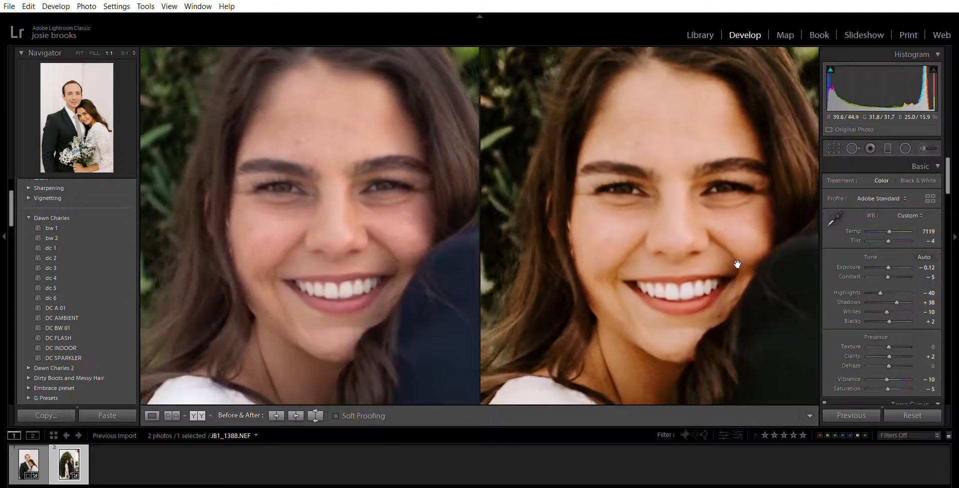
click(745, 302)
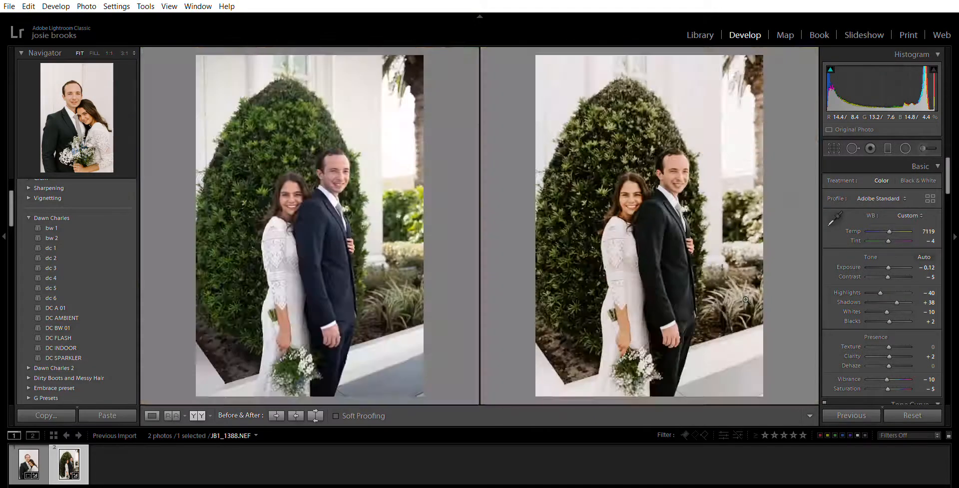
- Switch to the white-wall portrait and examine the bride's and groom's faces at 1:1, before and after the edit
click(29, 459)
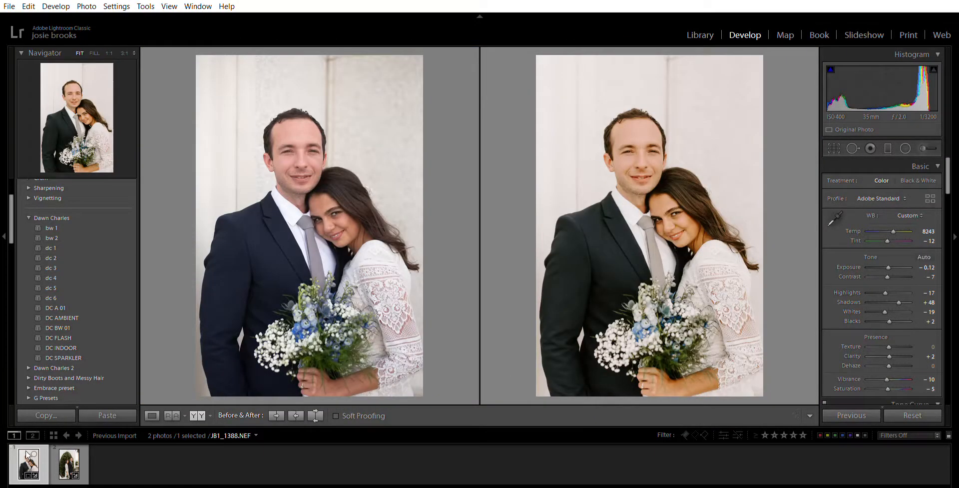
click(673, 219)
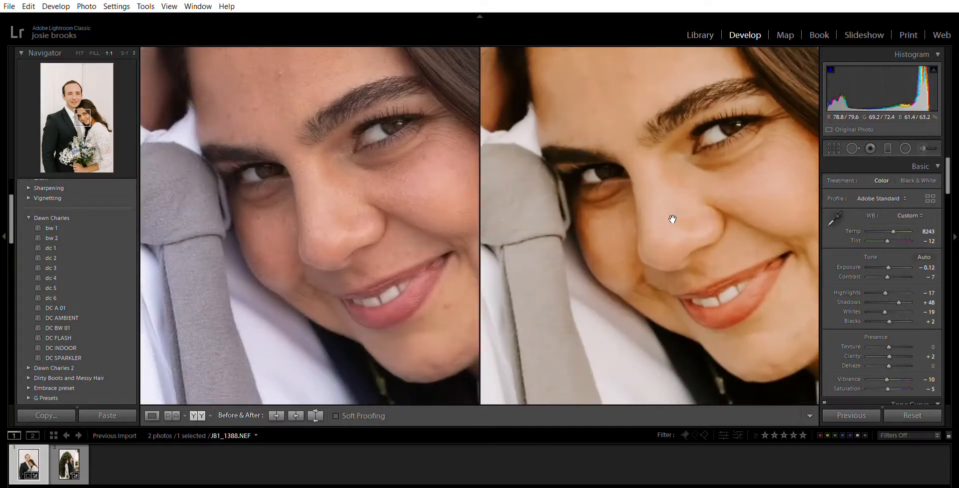
click(672, 219)
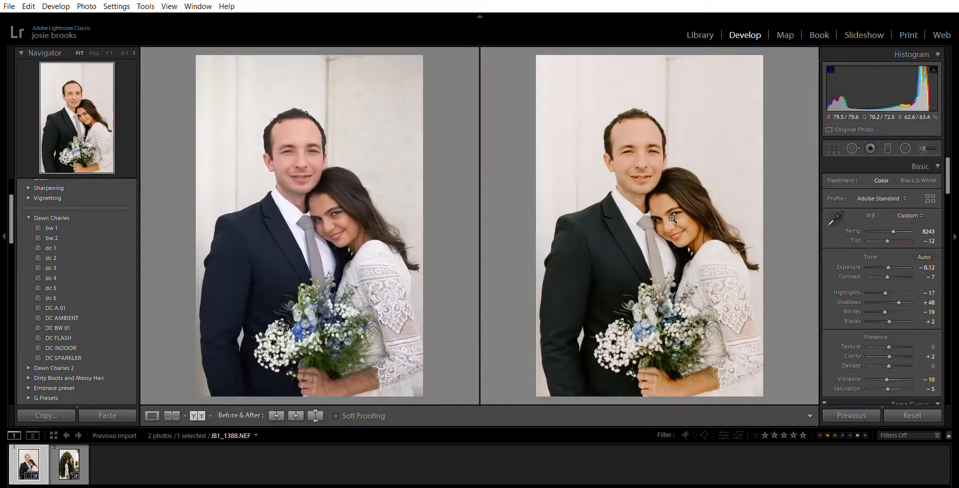
click(641, 136)
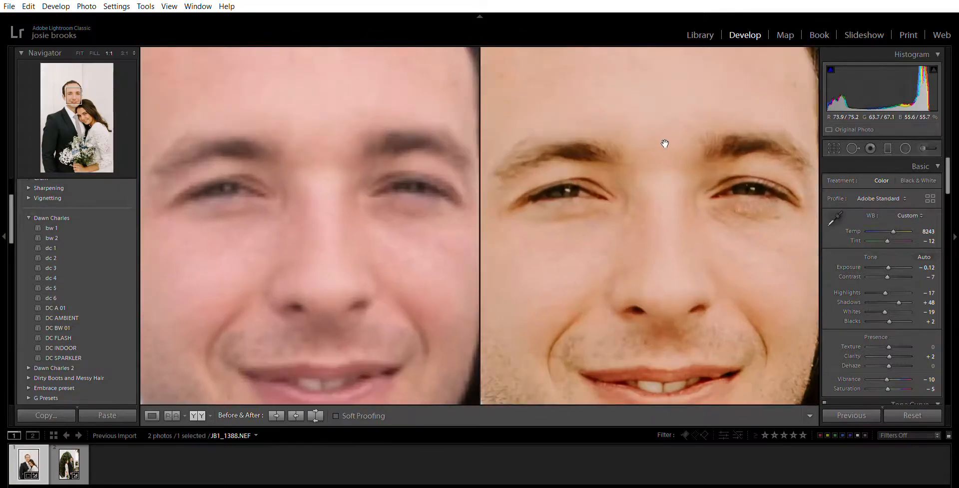
click(669, 143)
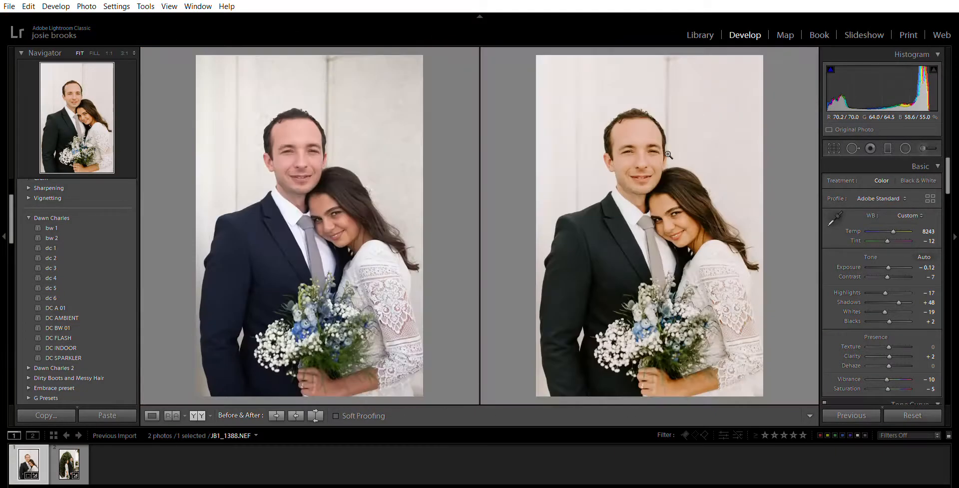
- Compare the white-wall portrait beside the hedge portrait, setting the hedge portrait as the reference photo
click(157, 409)
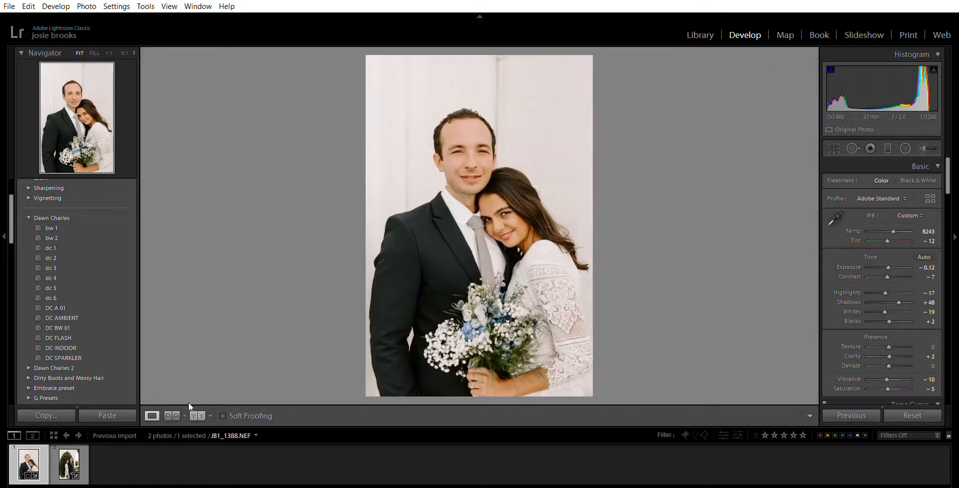
click(179, 407)
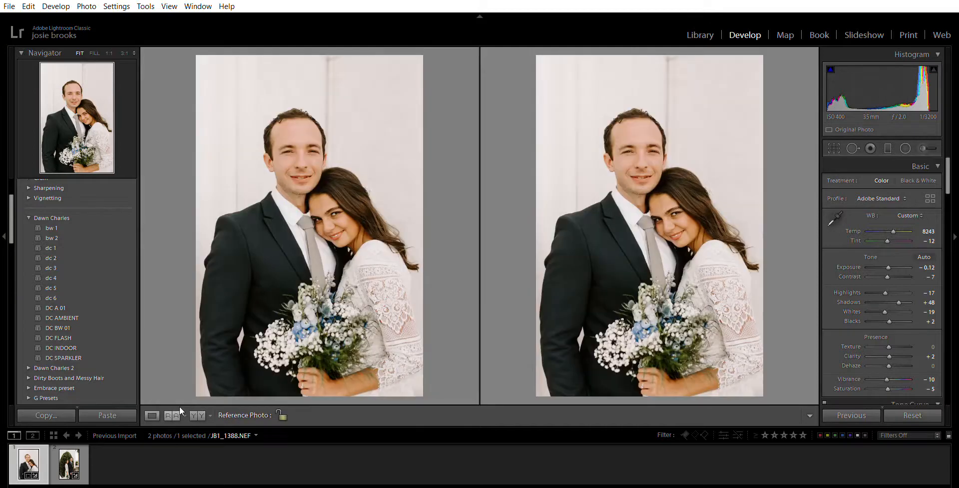
click(202, 403)
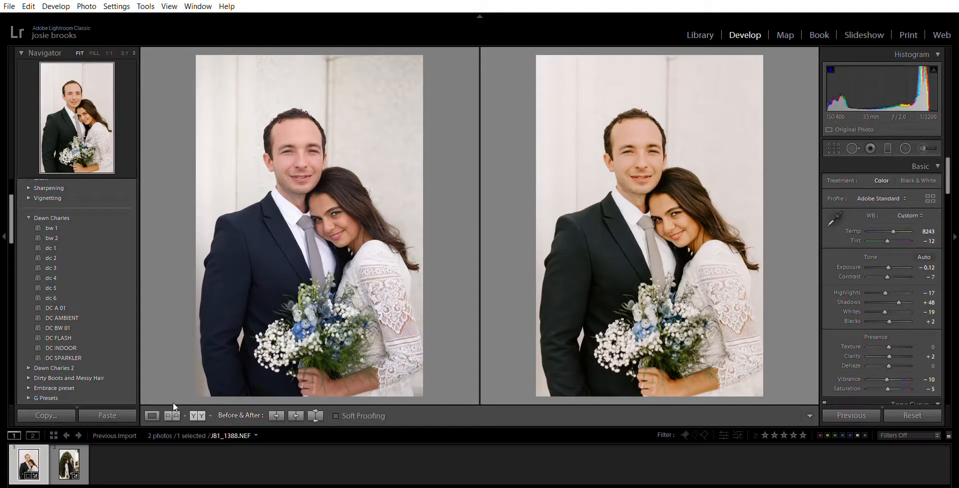
click(172, 415)
drag(69, 463, 298, 298)
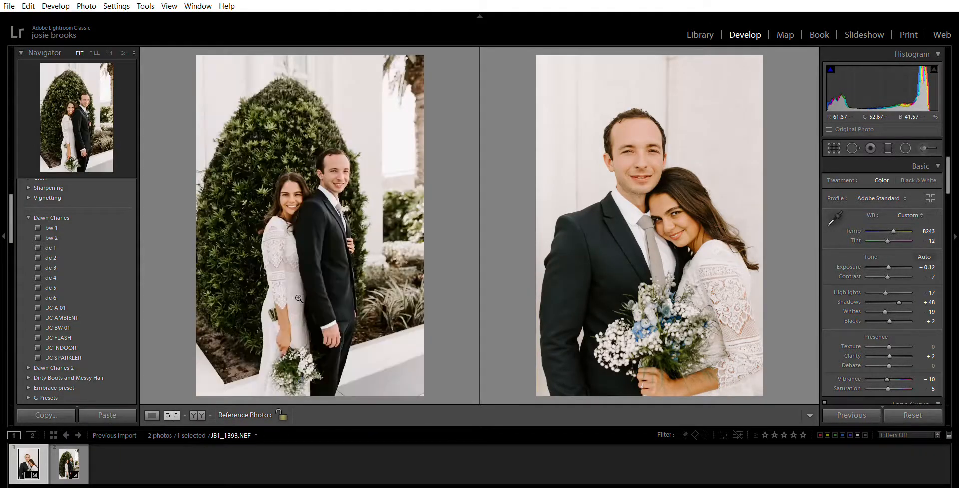